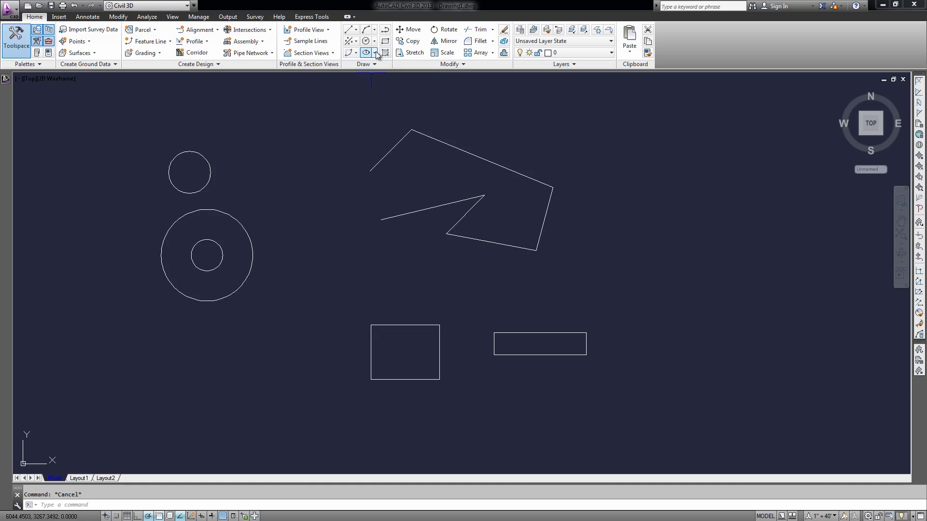
Step: Start the HATCH command and expand the Boundaries panel's extra options
text(hatch)
key(Return)
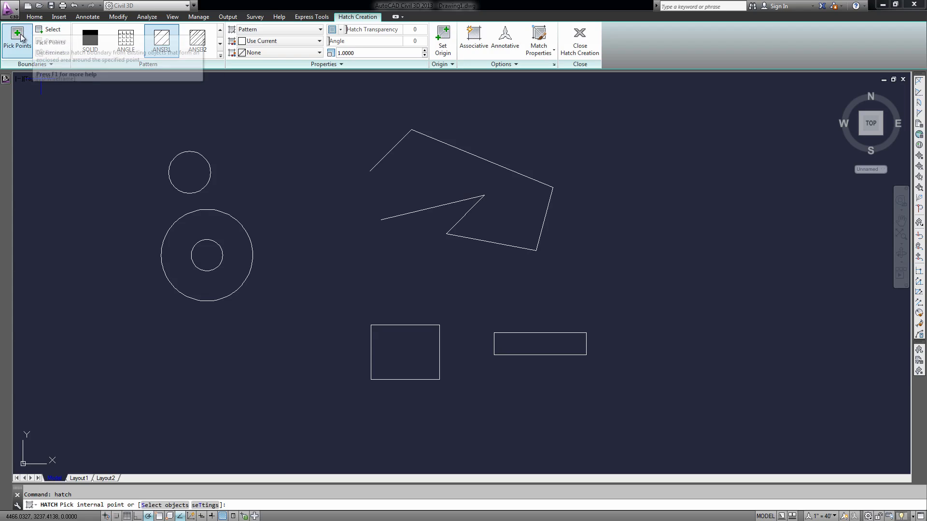
click(25, 65)
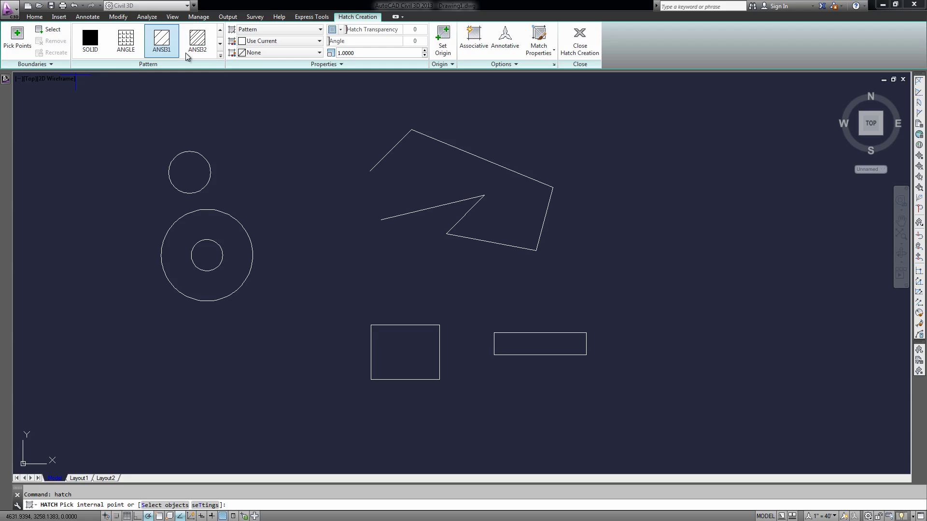
Step: Set the new hatch to a SOLID fill in Green
click(89, 41)
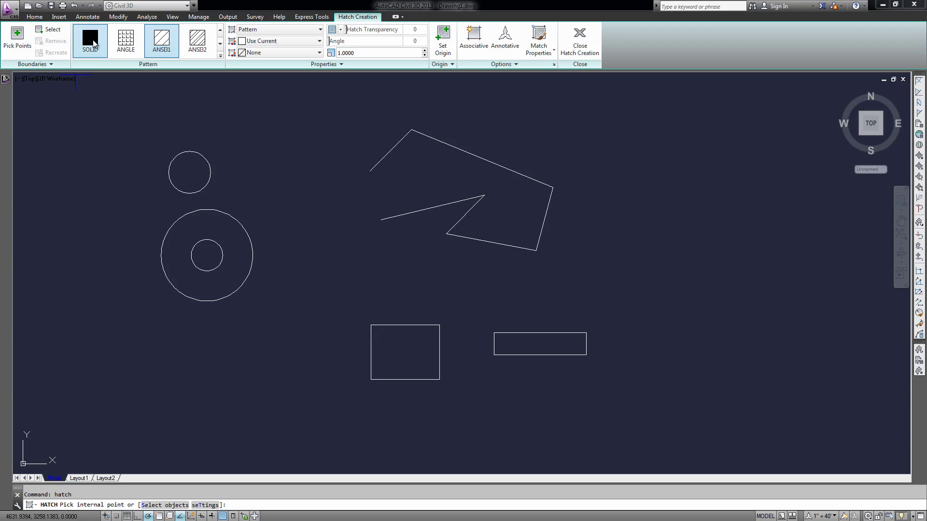
click(266, 41)
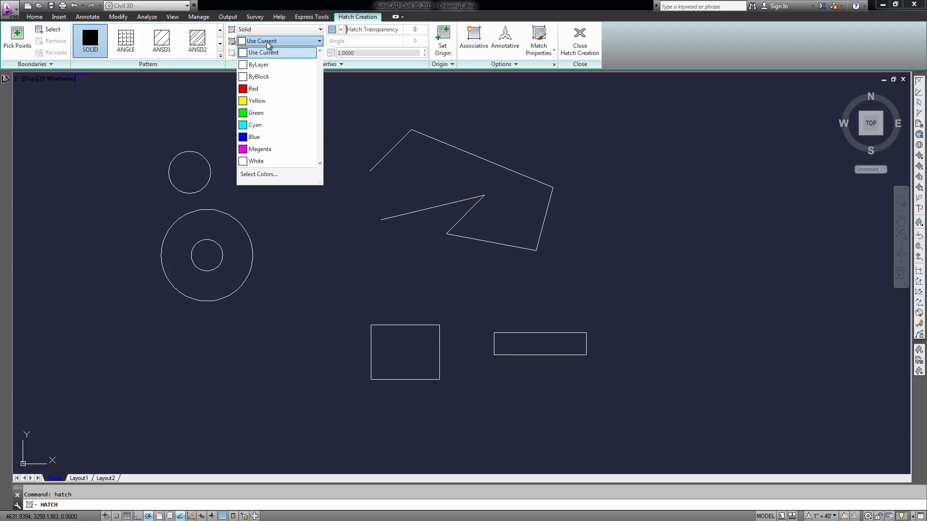
click(257, 112)
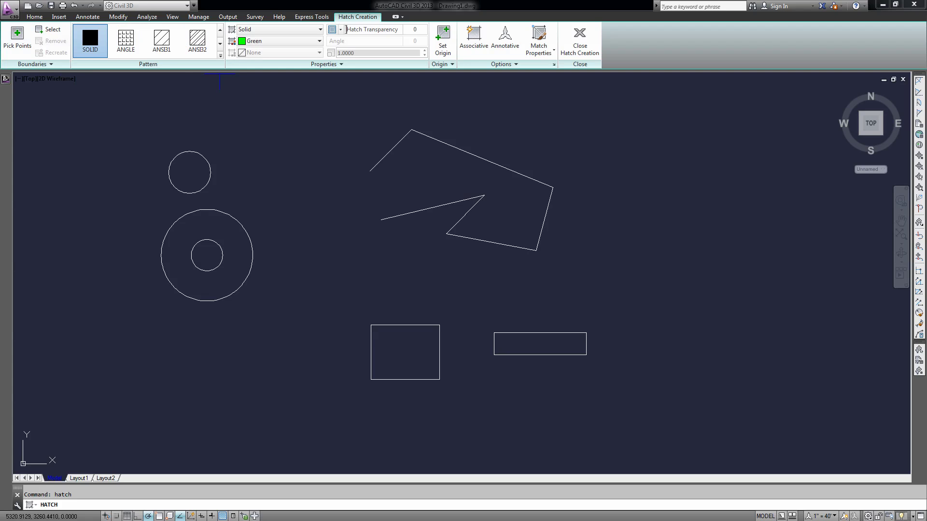
Step: Fill the square after dismissing the open-shape boundary error, and set transparency to 45
click(14, 42)
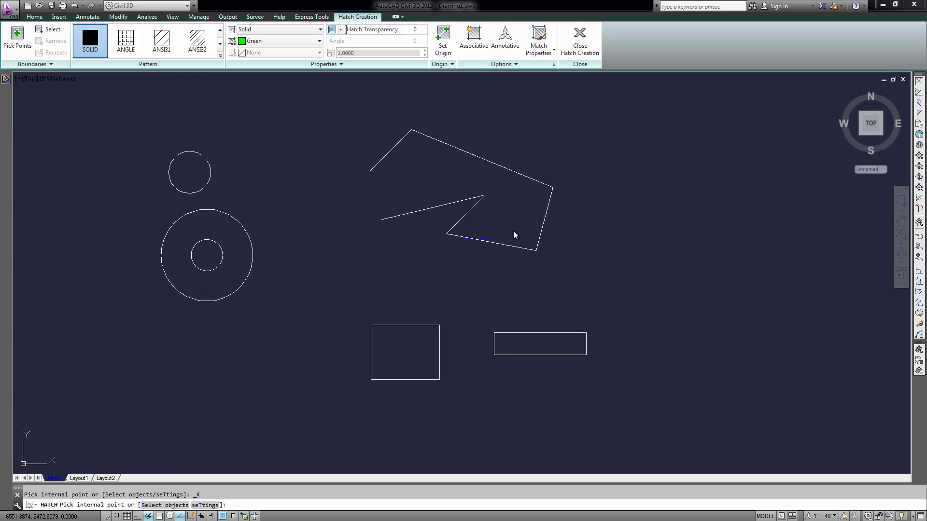
click(436, 178)
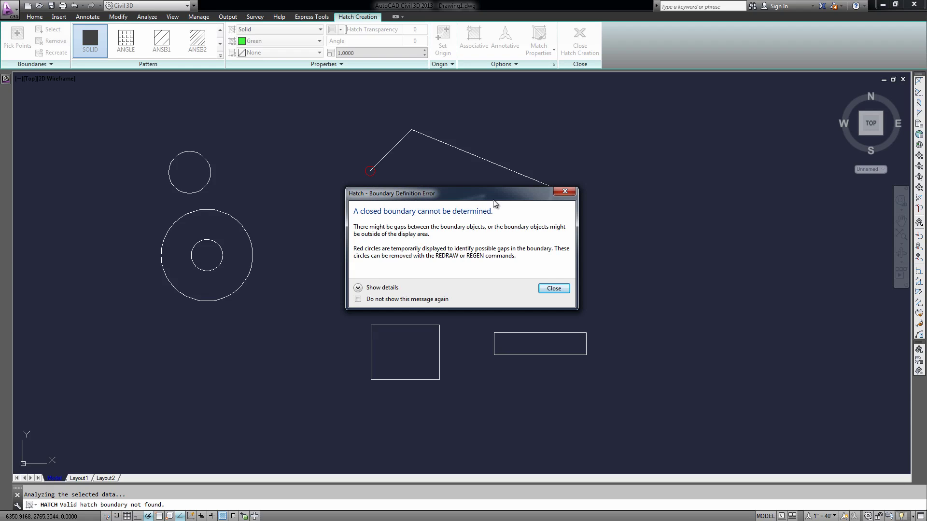
click(566, 191)
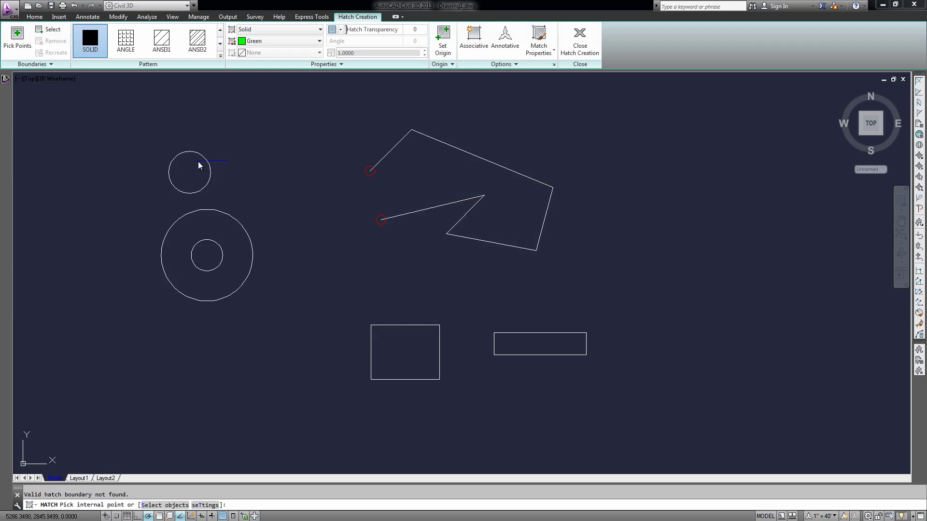
middle_drag(386, 337, 378, 329)
click(381, 332)
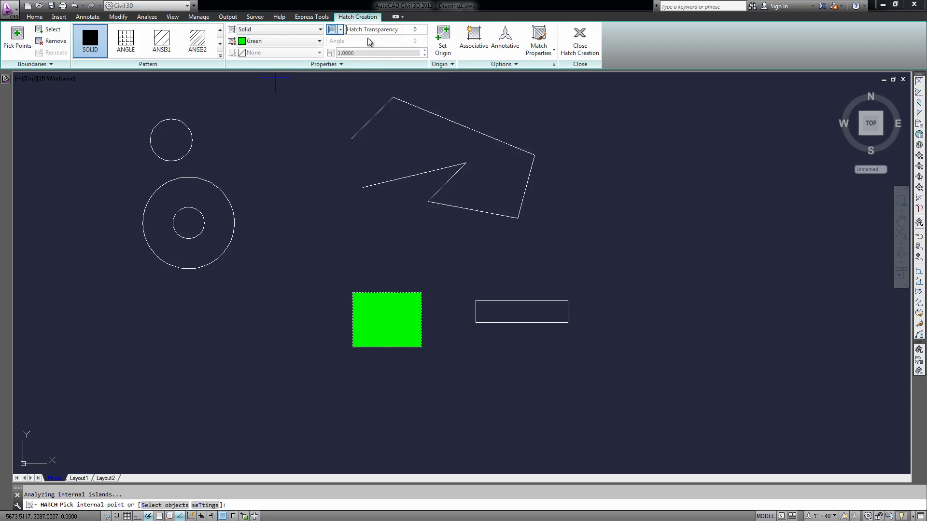
drag(355, 30, 391, 32)
Step: Change the hatch colour to Red with the ANSI31 line pattern
click(253, 43)
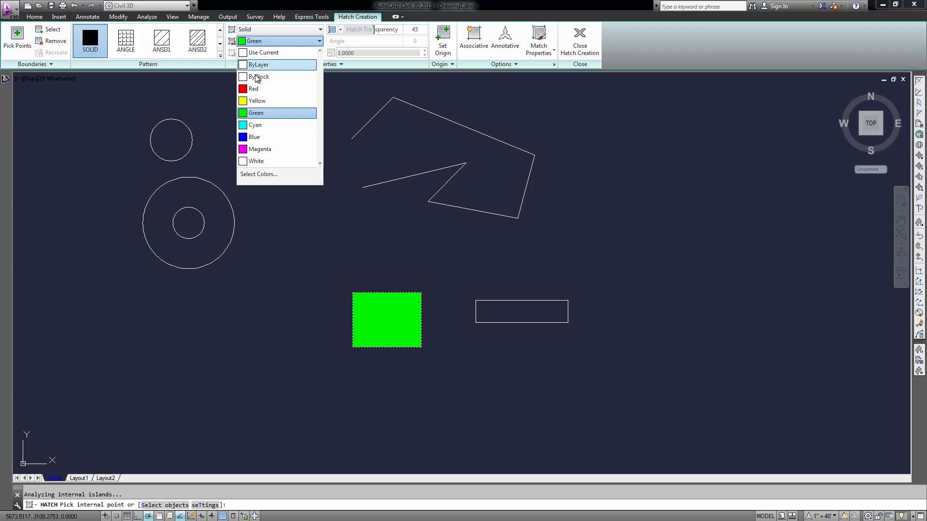
click(258, 93)
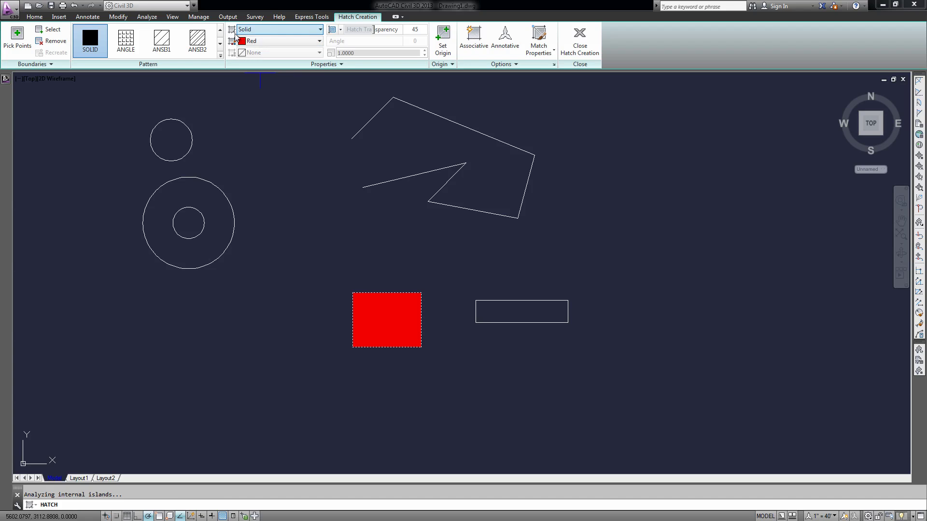
click(171, 45)
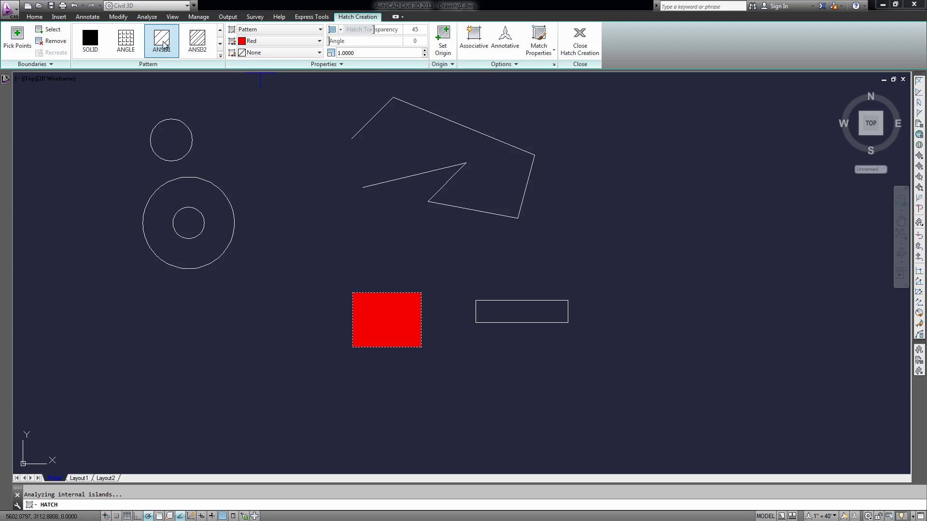
click(375, 53)
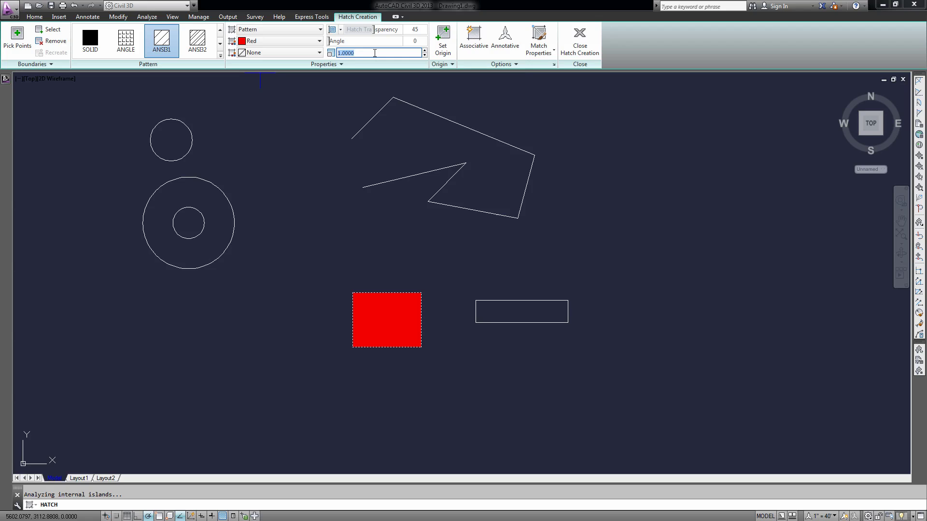
click(375, 53)
Step: Switch the pattern to ANSI32 at scale 100 and apply the hatch
click(195, 44)
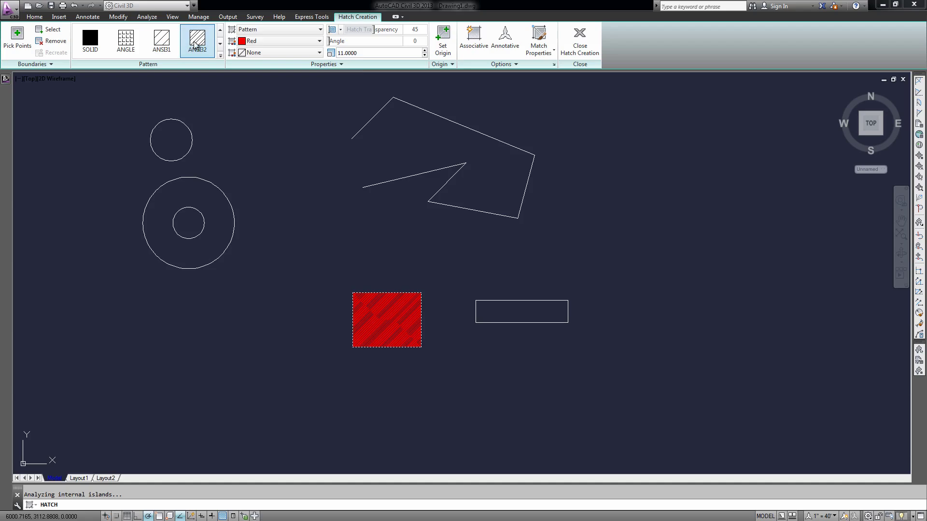
scroll(384, 334, up, 6)
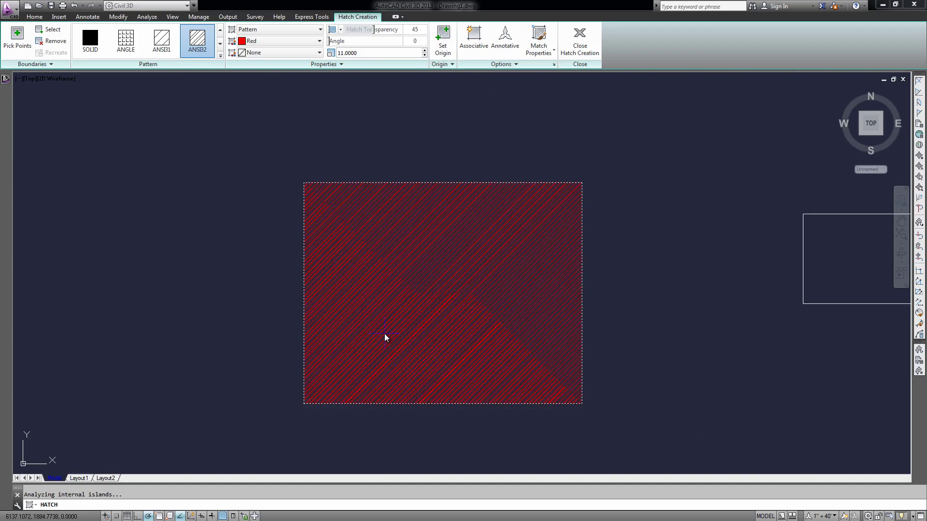
scroll(362, 250, down, 5)
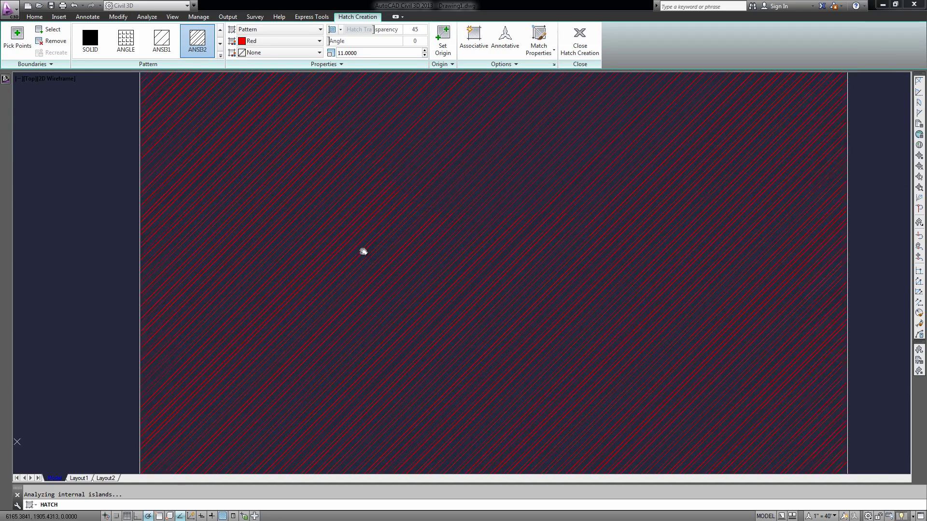
click(368, 53)
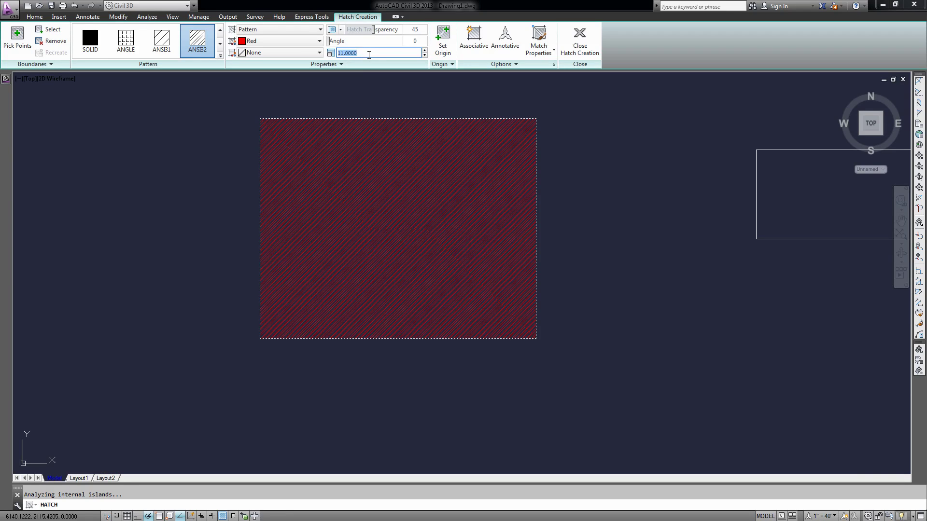
text(25)
click(369, 55)
text(100)
scroll(399, 203, down, 4)
scroll(418, 239, down, 3)
middle_drag(414, 234, 389, 288)
middle_drag(453, 294, 358, 240)
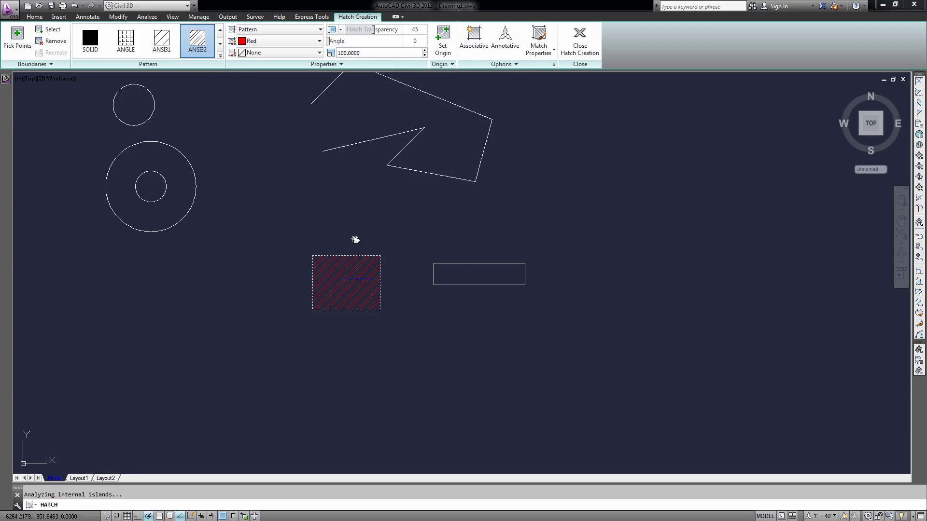
key(Return)
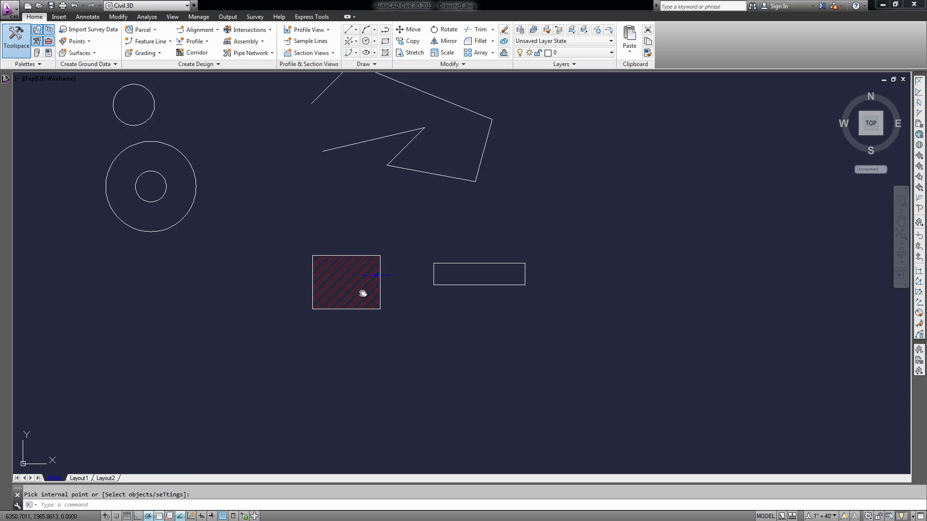
Step: Stretch the red hatch's top edge upward, undo the stretch, and reselect the hatch
click(347, 278)
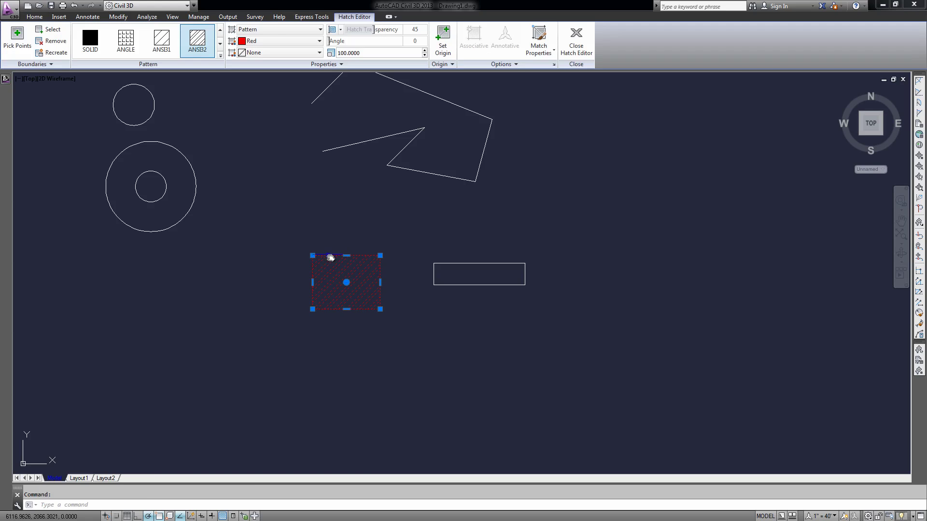
click(346, 256)
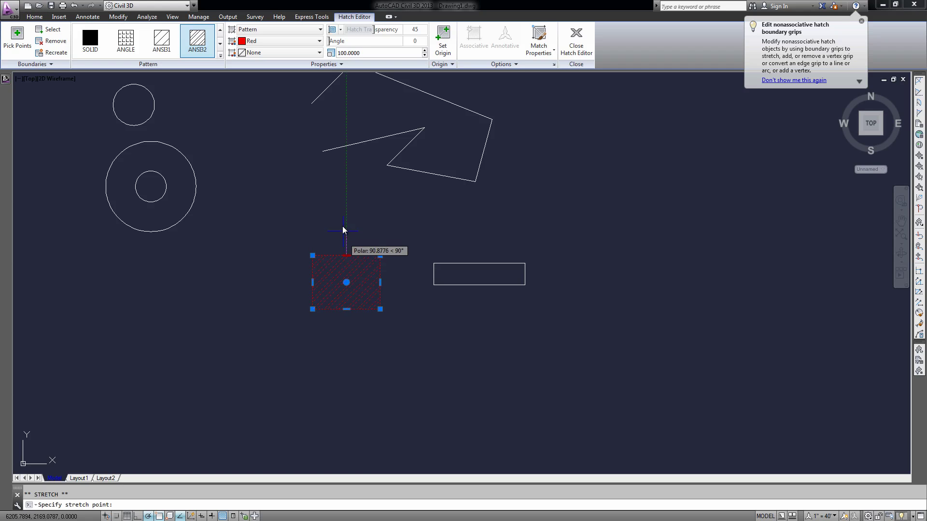
click(343, 225)
key(Escape)
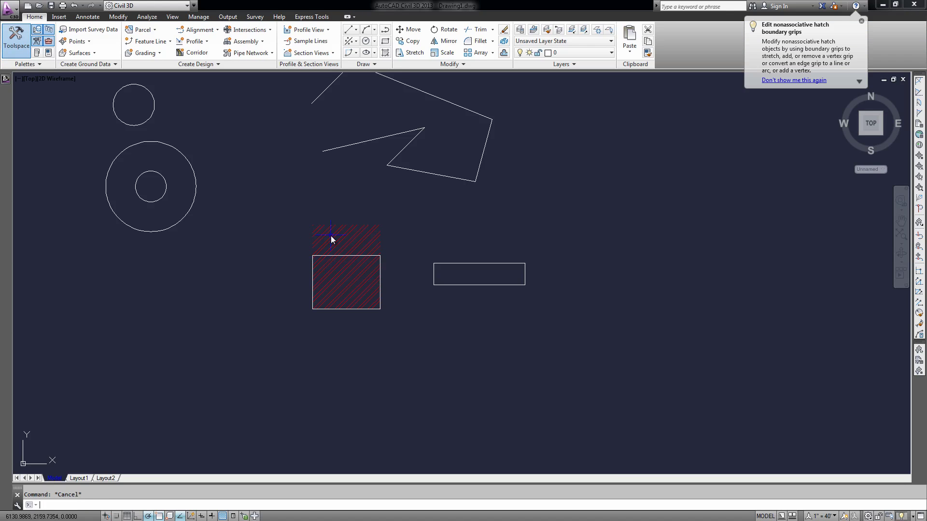
text(u)
key(Return)
key(Escape)
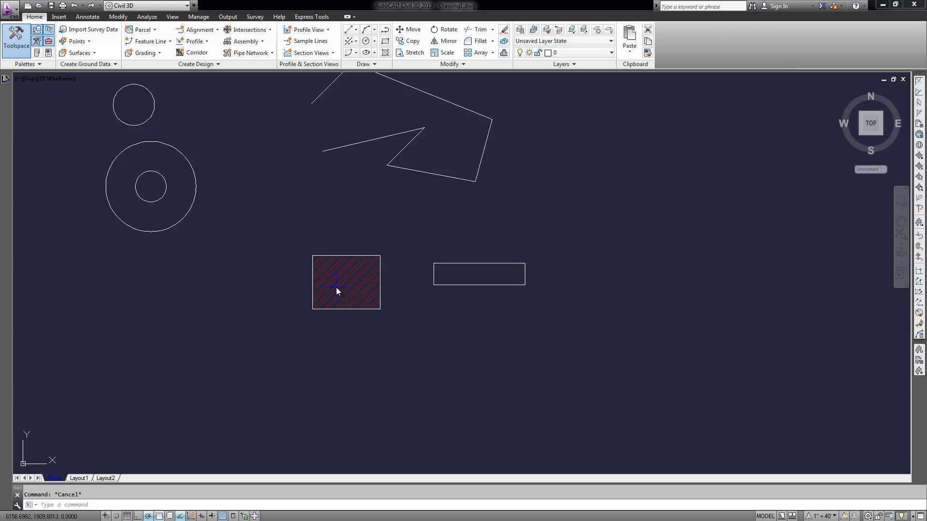
click(337, 286)
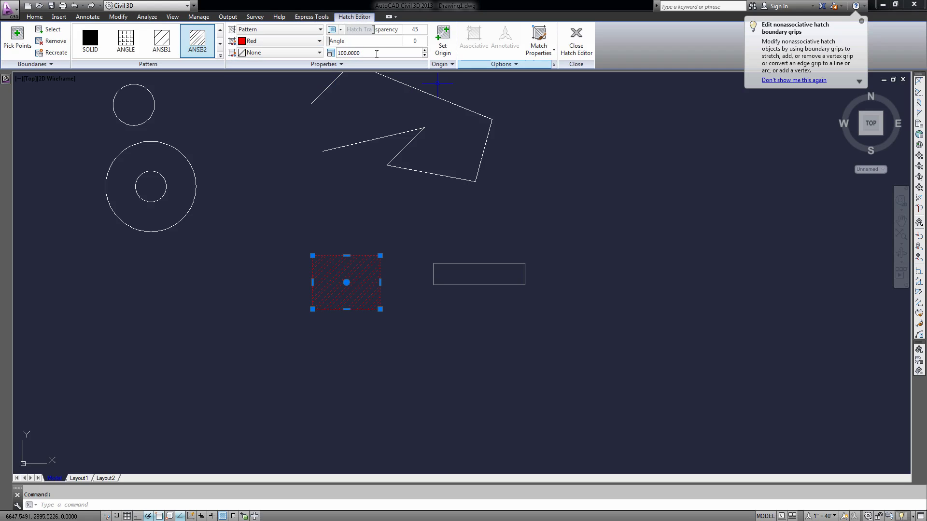
Step: Use Hatch Edit to change the square's pattern to AR-HBONE herringbone
right_click(367, 284)
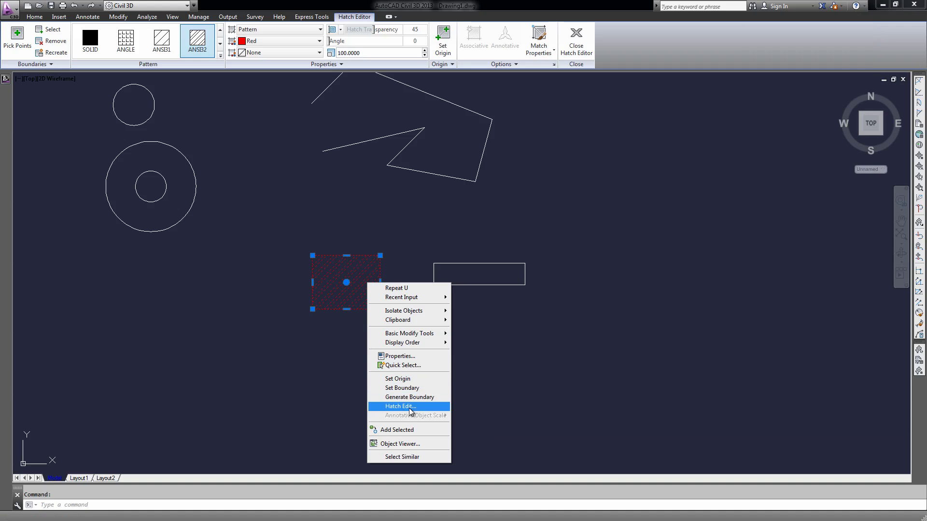
click(248, 124)
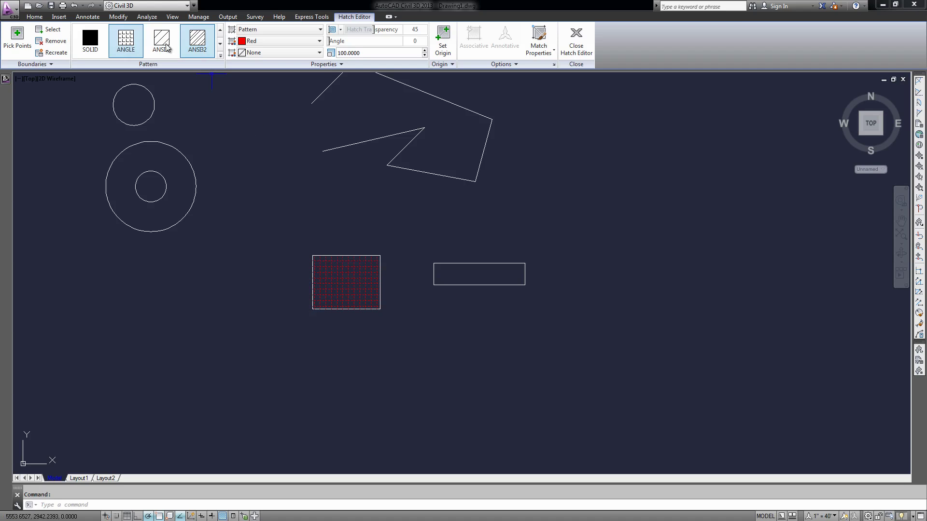
click(139, 44)
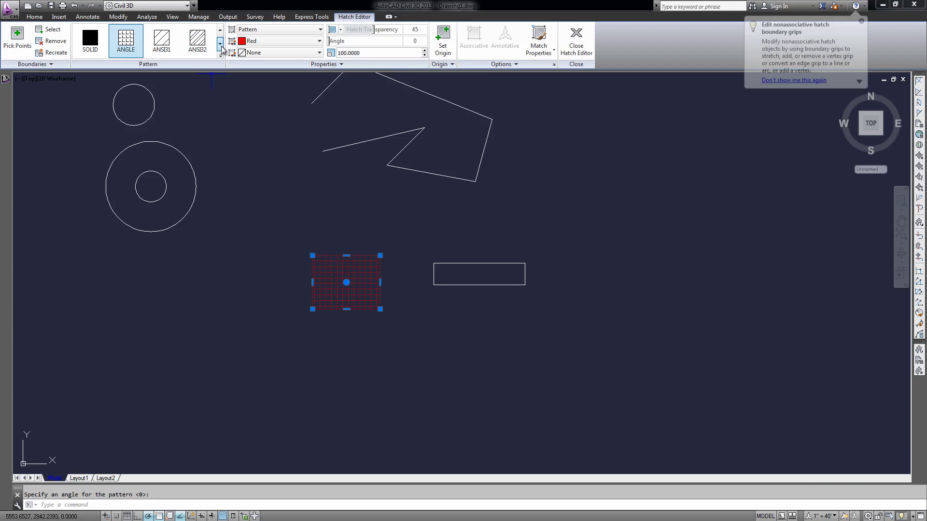
click(220, 43)
click(220, 44)
click(91, 43)
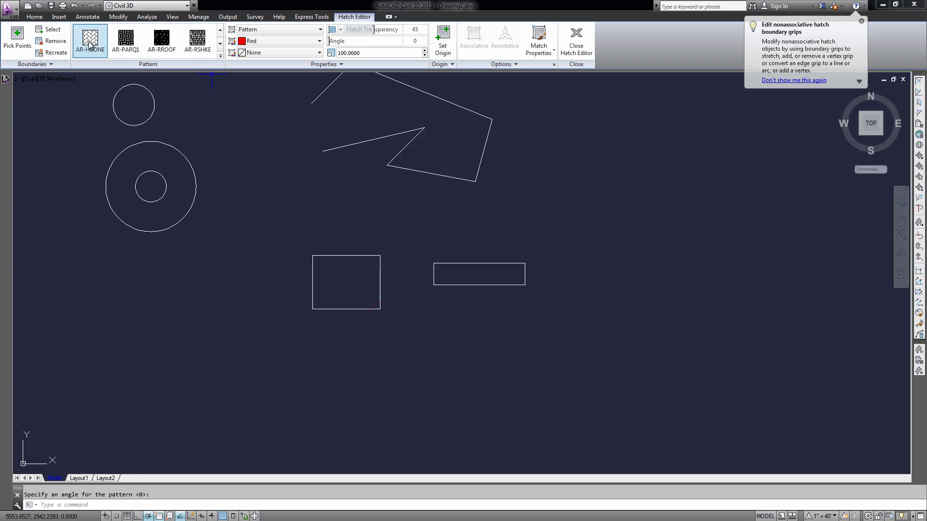
Step: Set the AR-HBONE pattern scale to 2 and close the hatch editor
click(369, 53)
text(1)
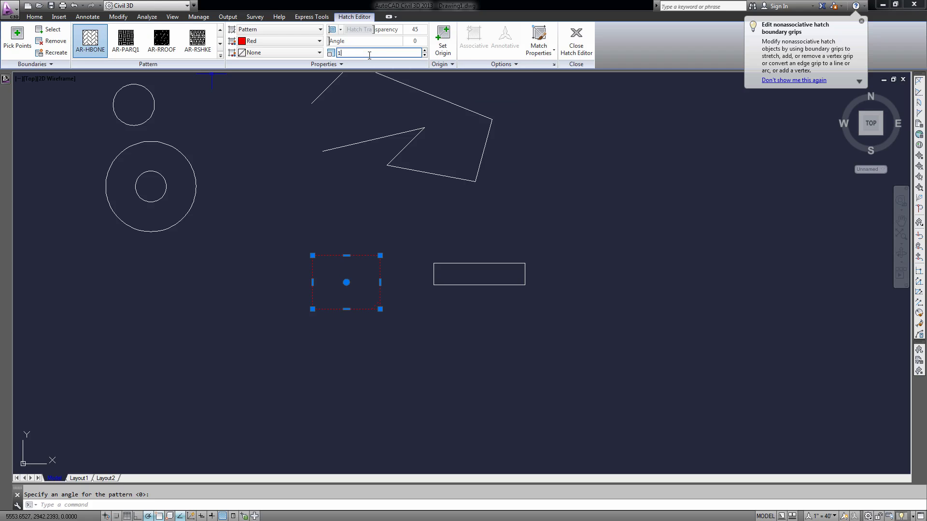
key(Return)
scroll(362, 289, up, 6)
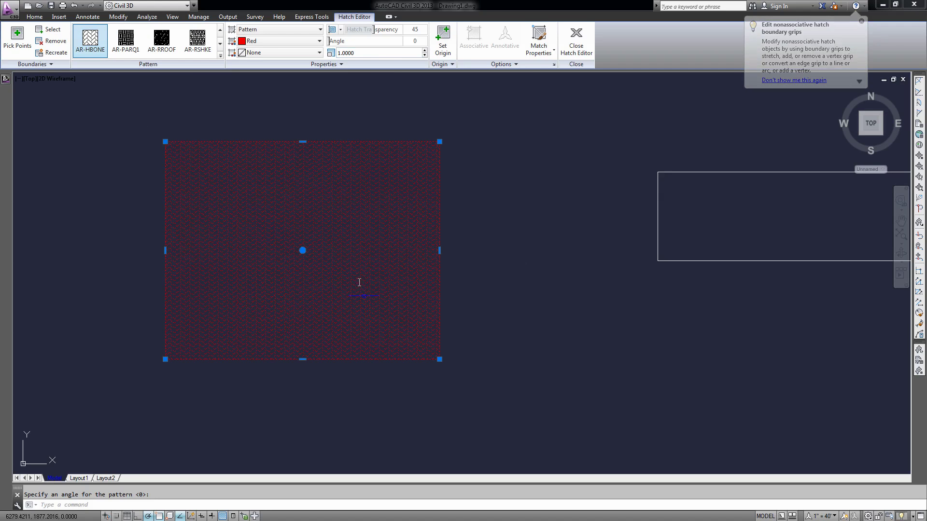
click(369, 53)
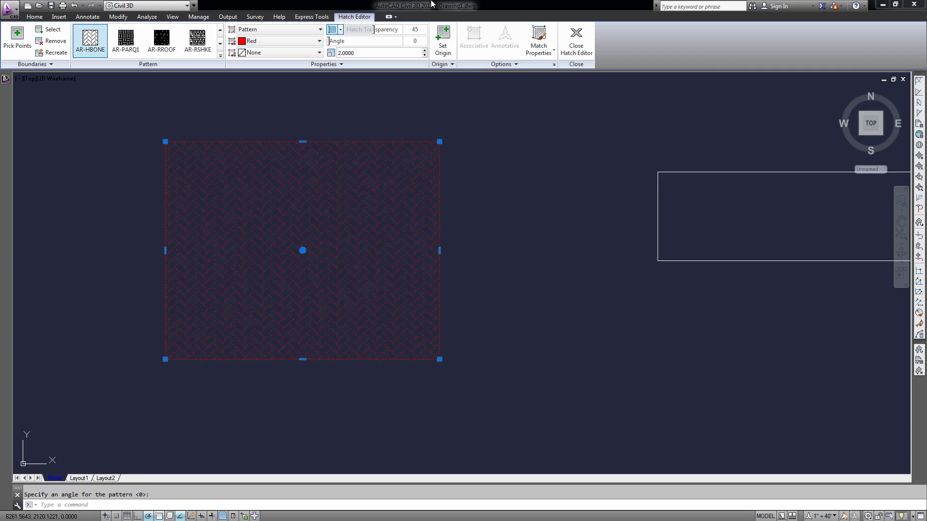
scroll(494, 116, down, 2)
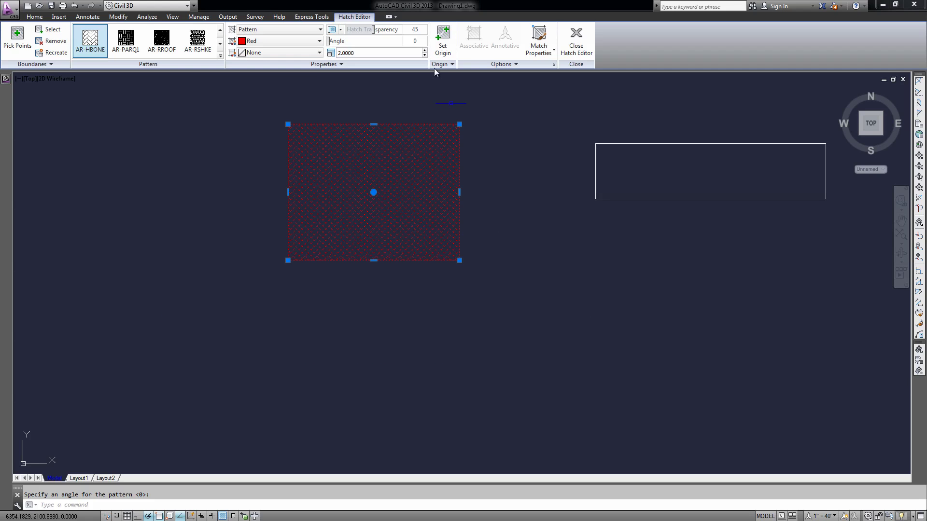
scroll(437, 133, down, 4)
mouse_move(462, 130)
middle_down()
mouse_move(438, 192)
mouse_move(482, 207)
middle_up()
key(Escape)
scroll(414, 273, up, 8)
scroll(414, 276, down, 2)
scroll(414, 275, down, 6)
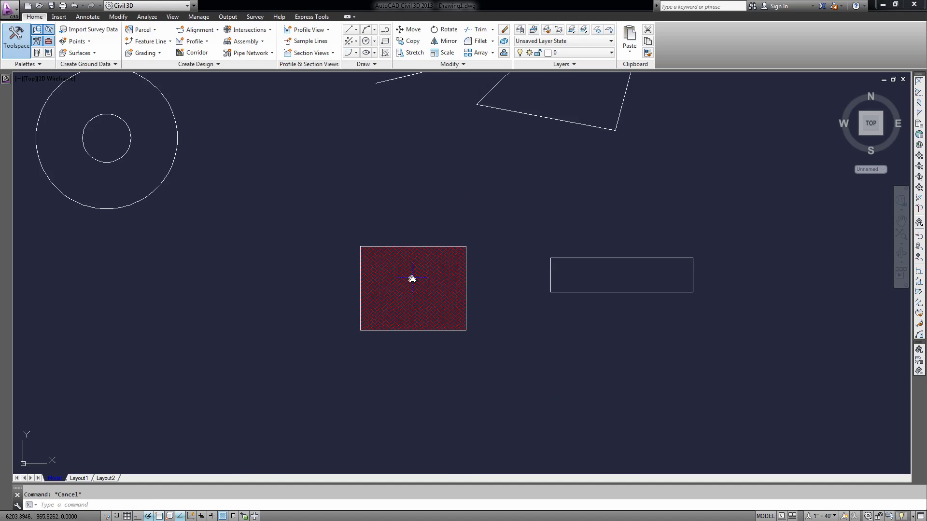
middle_drag(434, 240, 439, 250)
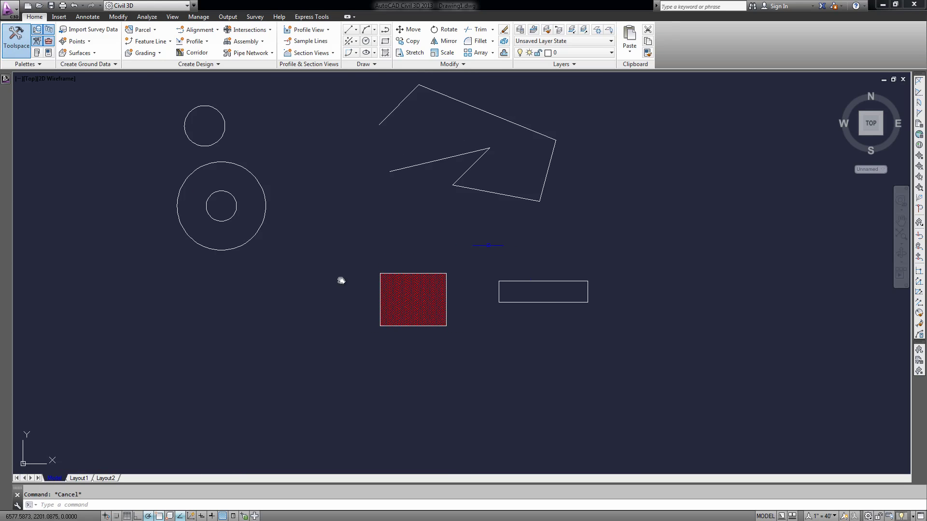
mouse_move(414, 283)
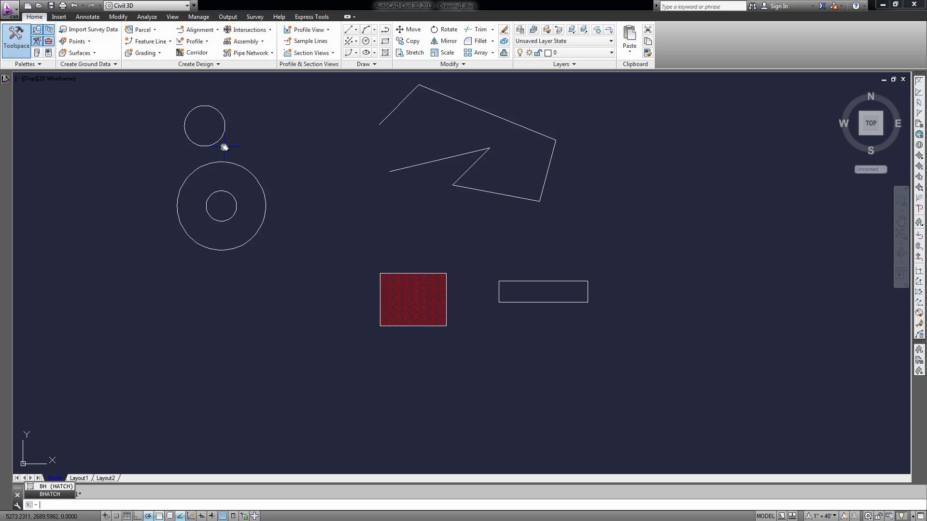
Step: Start a new hatch using object selection, coloured Blue with a SOLID pattern
key(Escape)
text(hatch)
key(Return)
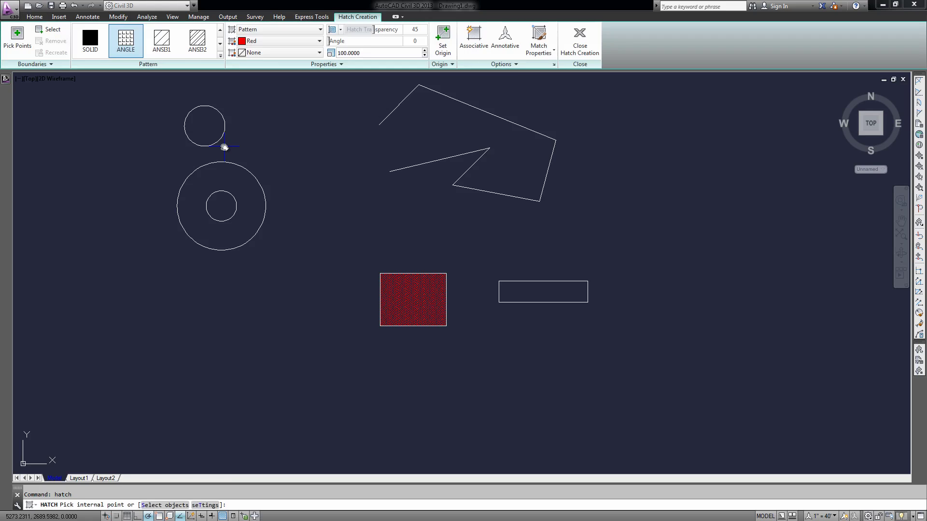
click(56, 32)
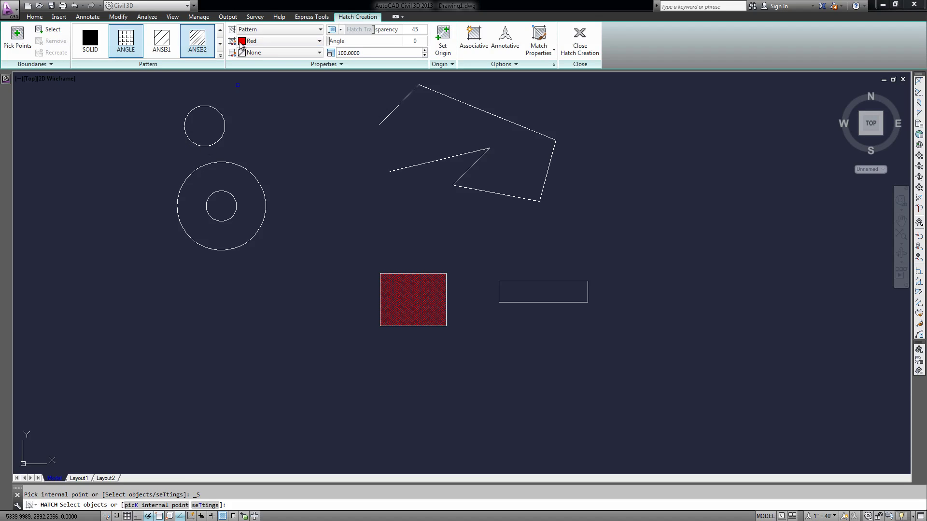
click(263, 41)
click(254, 137)
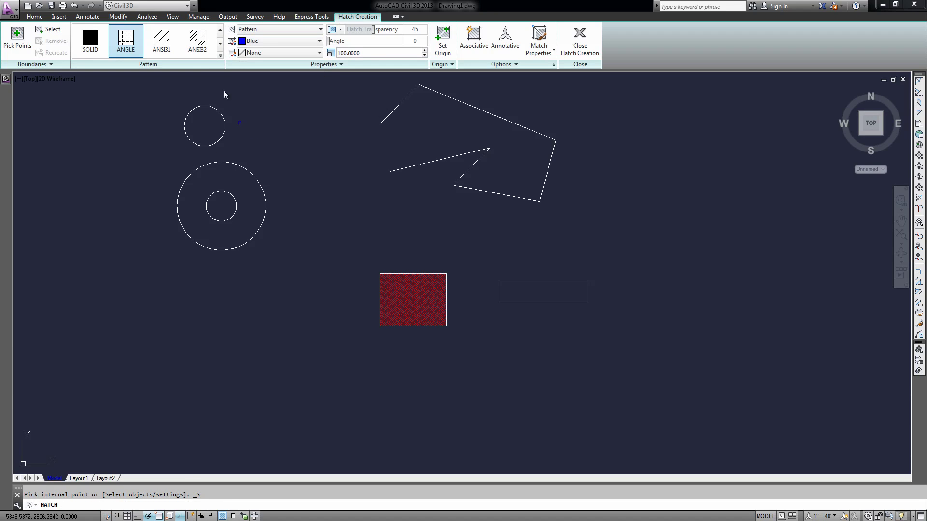
click(89, 40)
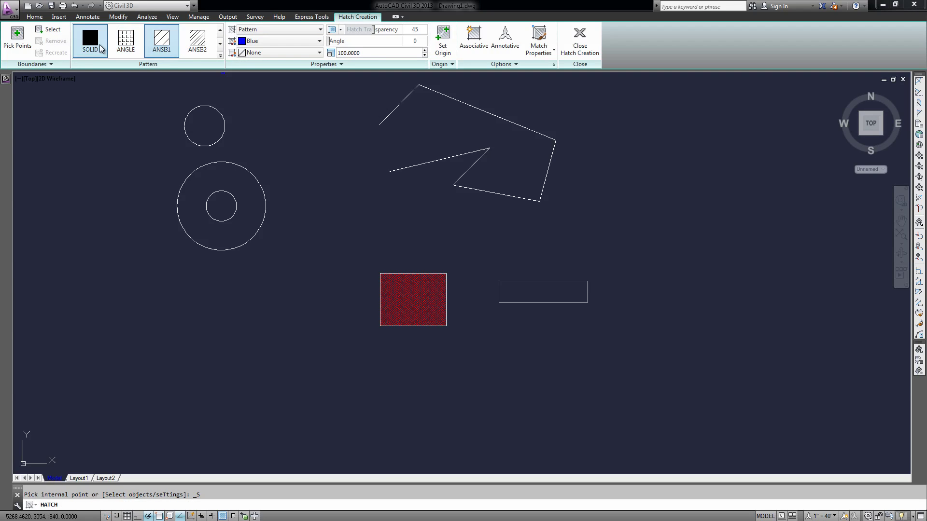
Step: Select the small circle, outer circle and inner circle to create the blue fills
click(207, 146)
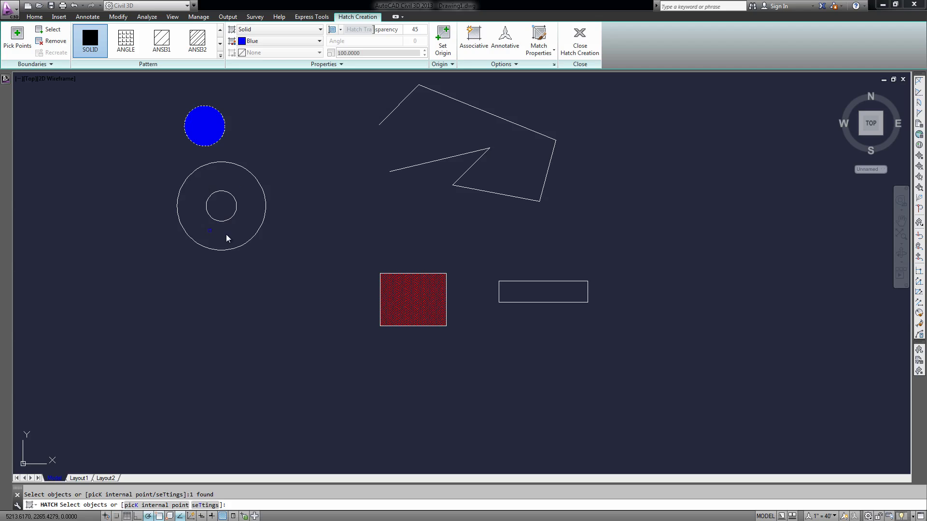
click(265, 203)
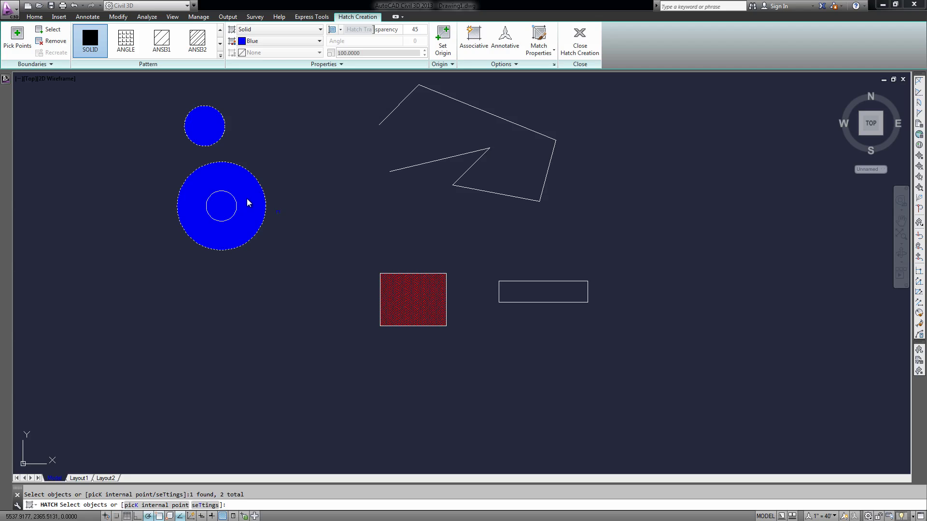
click(227, 222)
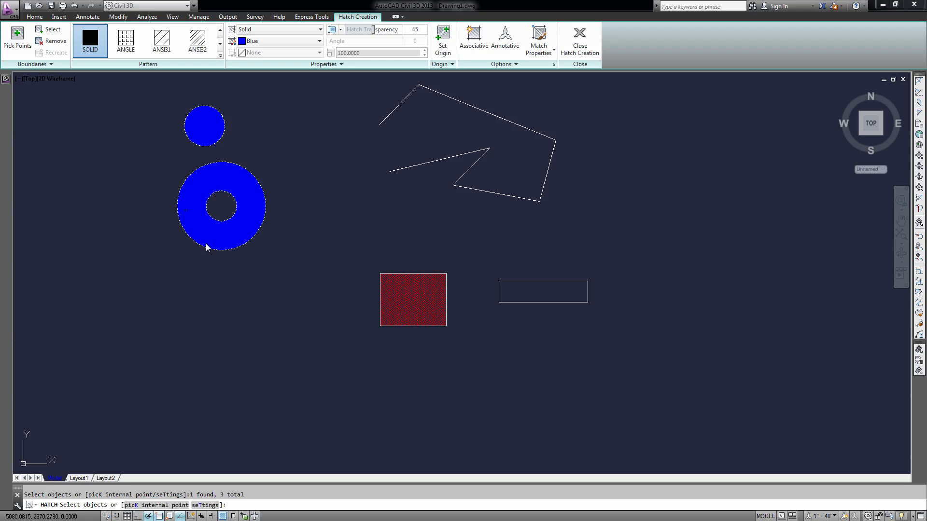
key(Return)
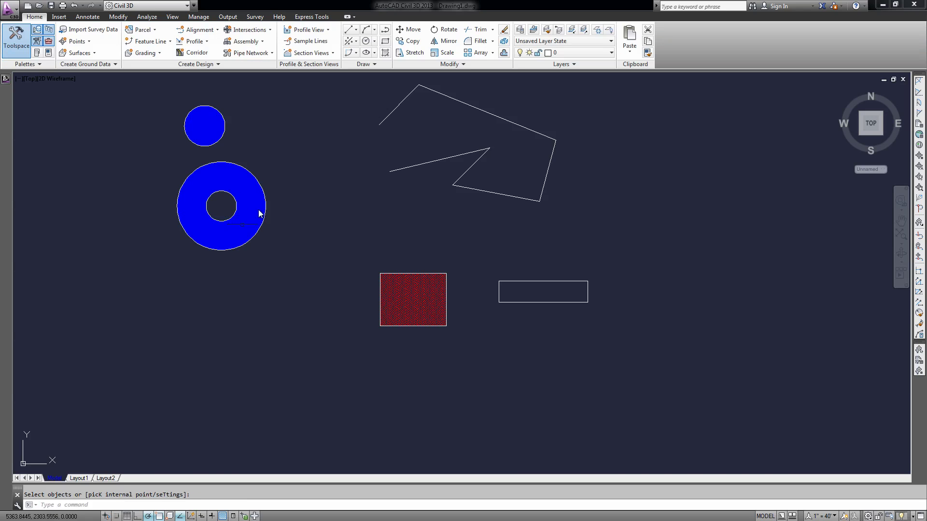
Step: Split the combined blue circle hatch into separate hatches via Separate Hatches
key(Escape)
scroll(232, 208, up, 3)
middle_drag(244, 211, 297, 247)
scroll(299, 238, down, 6)
click(259, 256)
click(229, 248)
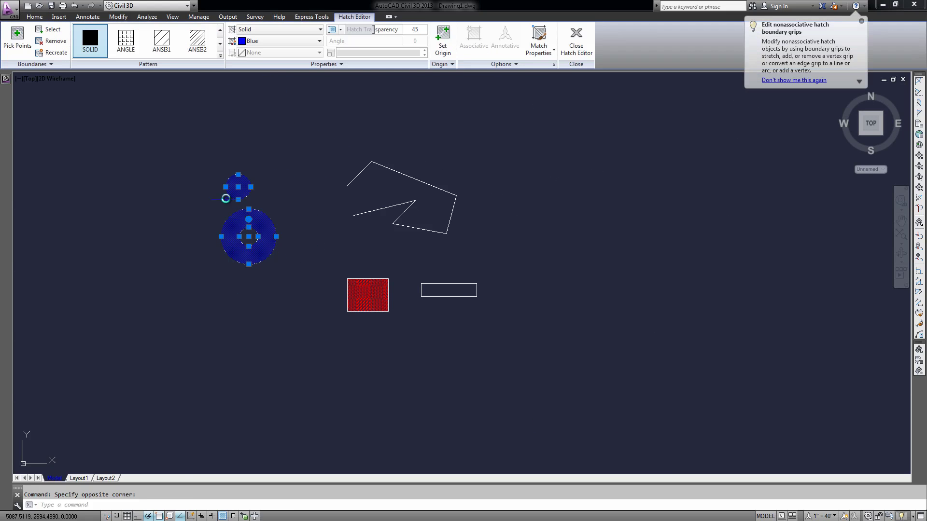
scroll(267, 201, up, 2)
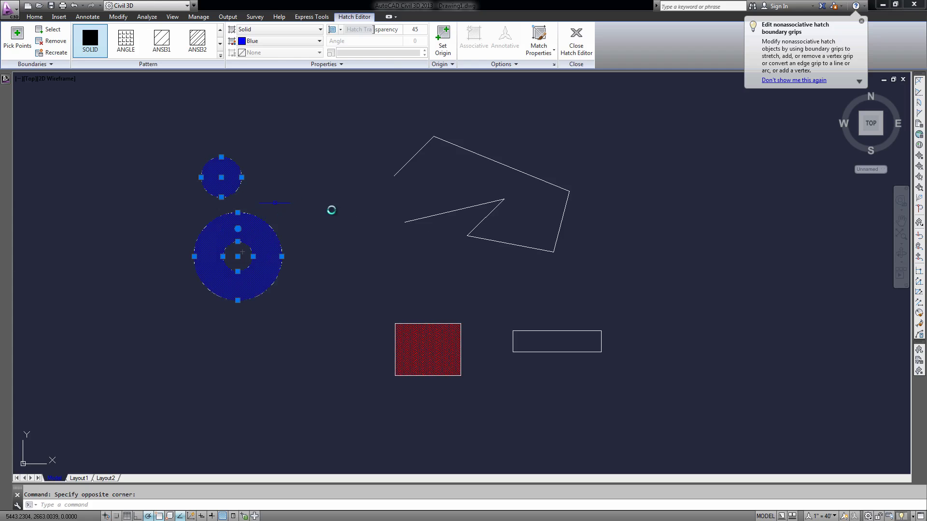
key(Escape)
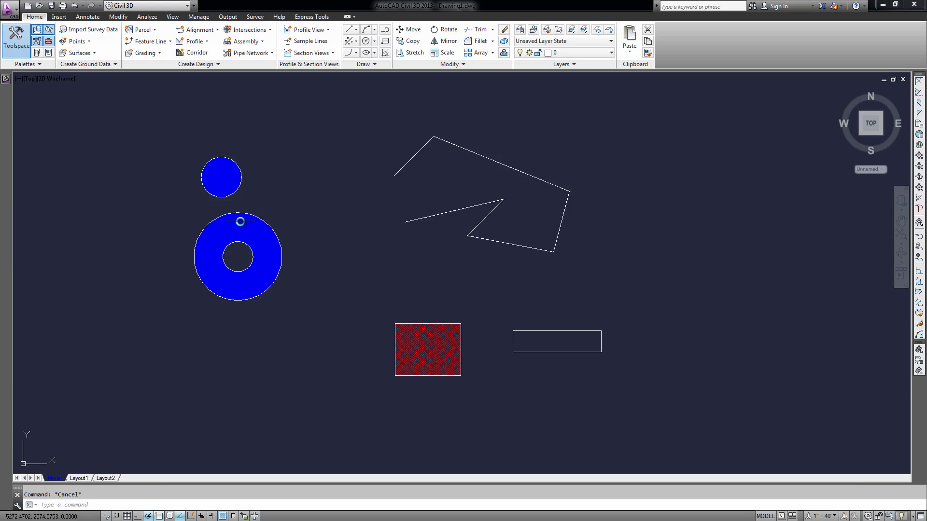
click(239, 222)
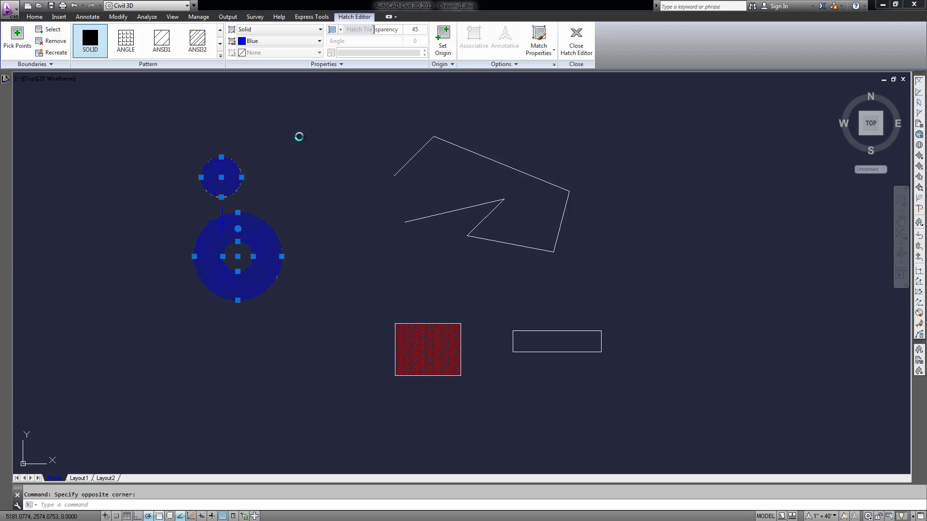
click(510, 65)
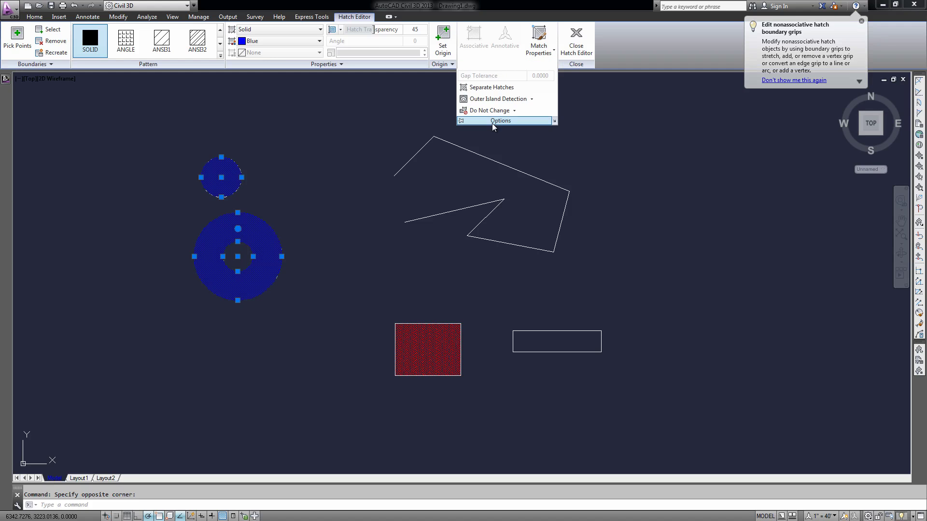
click(491, 88)
key(Escape)
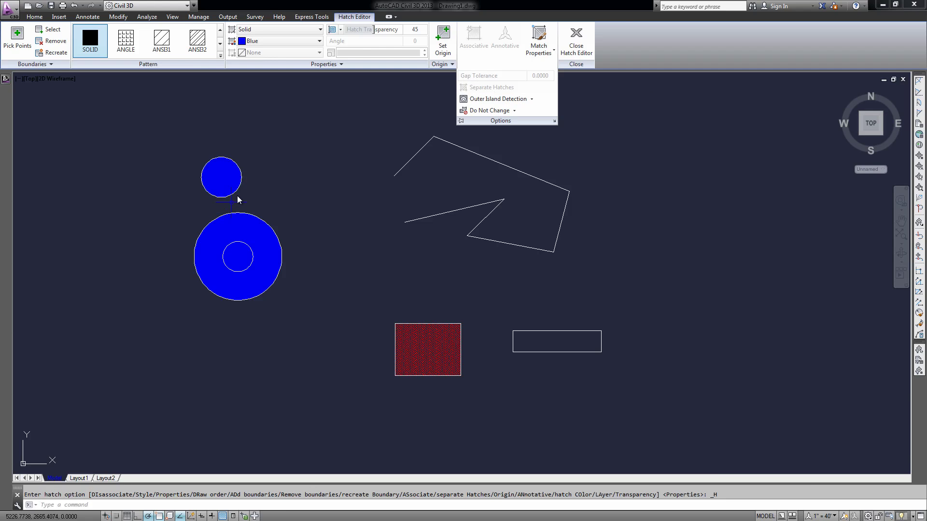
Step: Add the inner circle as the large hatch's boundary, then erase the inner circle
click(233, 255)
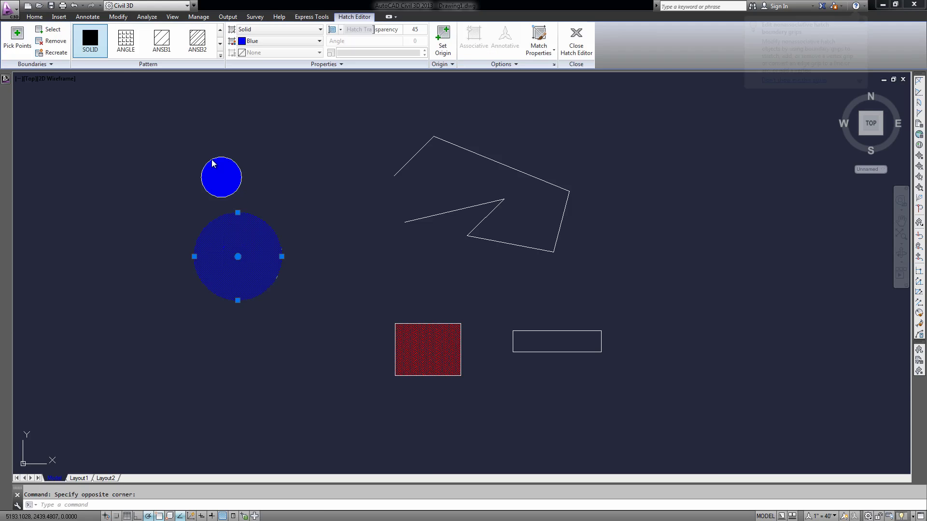
click(48, 31)
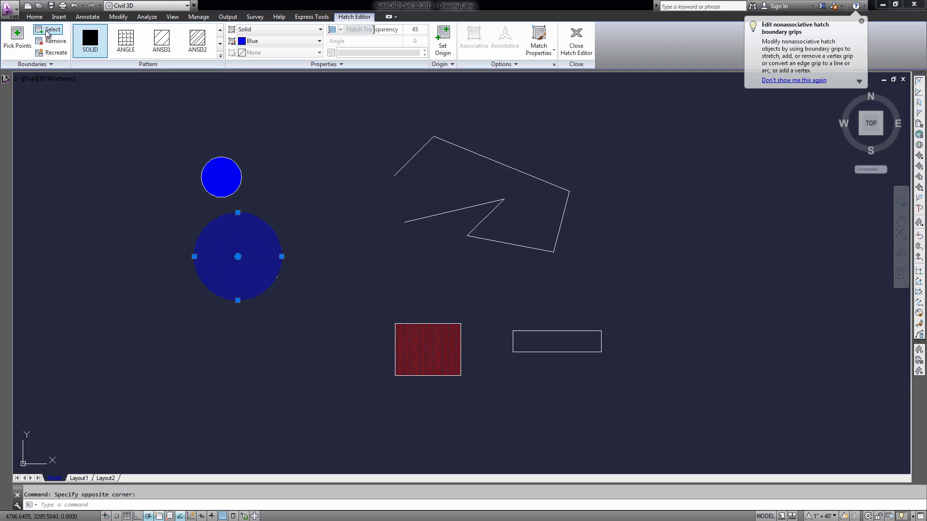
click(225, 267)
key(Return)
key(Escape)
click(236, 264)
key(Delete)
key(Escape)
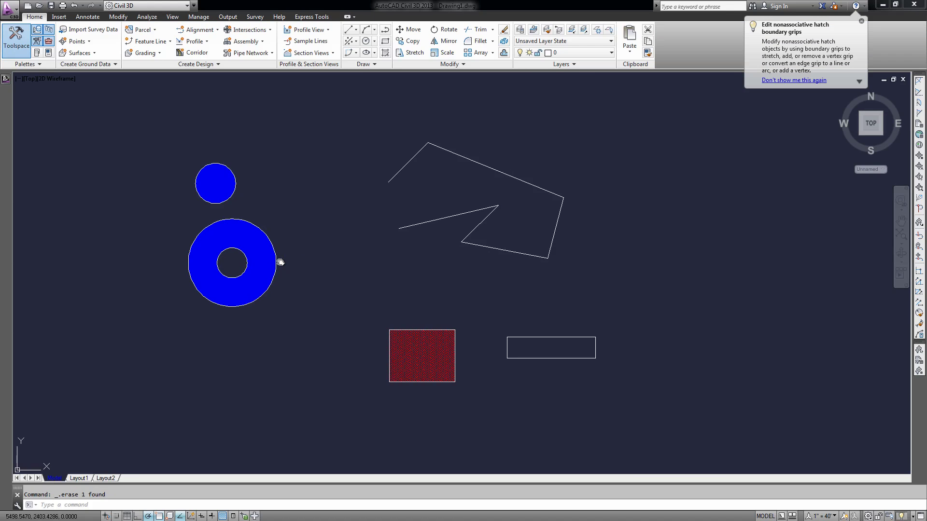
Step: Draw a zigzag polyline with PL that crosses the existing irregular polyline shape
mouse_move(366, 256)
middle_down()
mouse_move(450, 290)
mouse_move(449, 267)
mouse_move(468, 288)
mouse_move(439, 292)
mouse_move(418, 253)
mouse_move(408, 315)
mouse_move(426, 314)
mouse_move(406, 296)
middle_up()
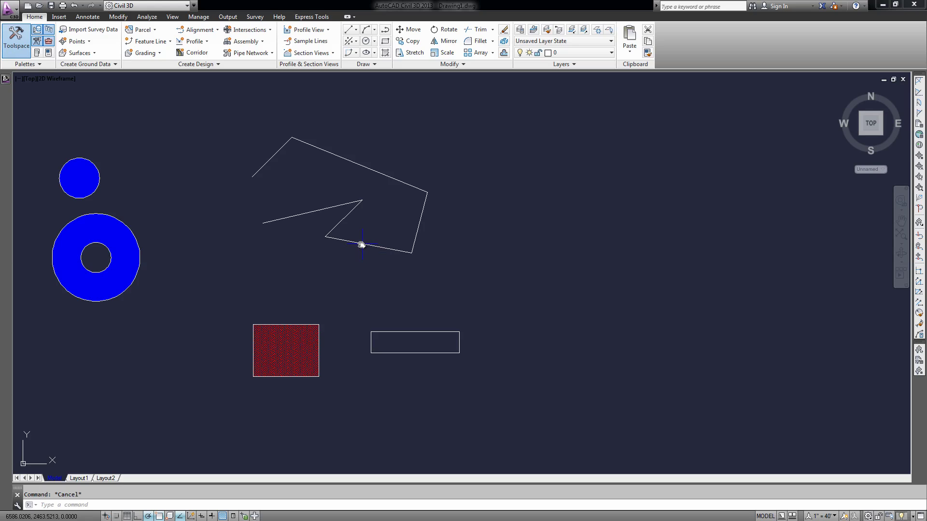
text(pl)
key(Return)
click(410, 132)
click(361, 276)
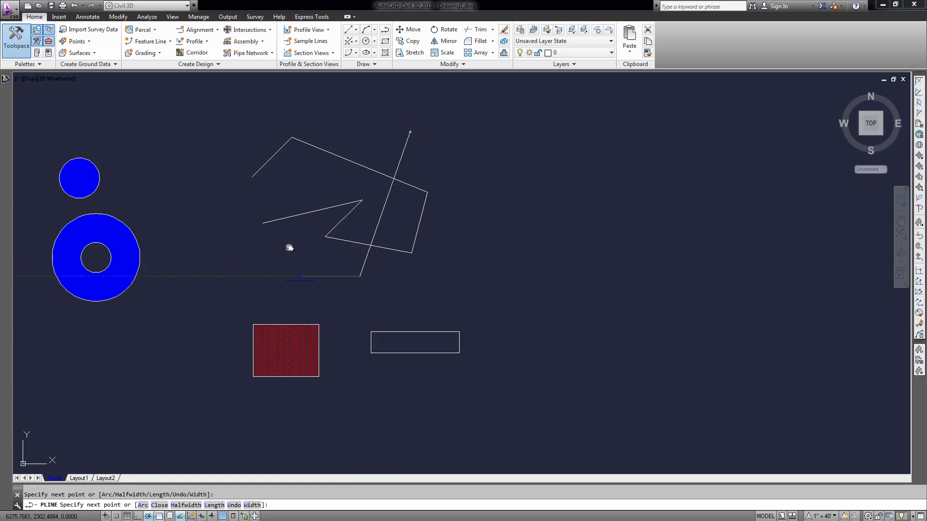
click(302, 238)
click(324, 124)
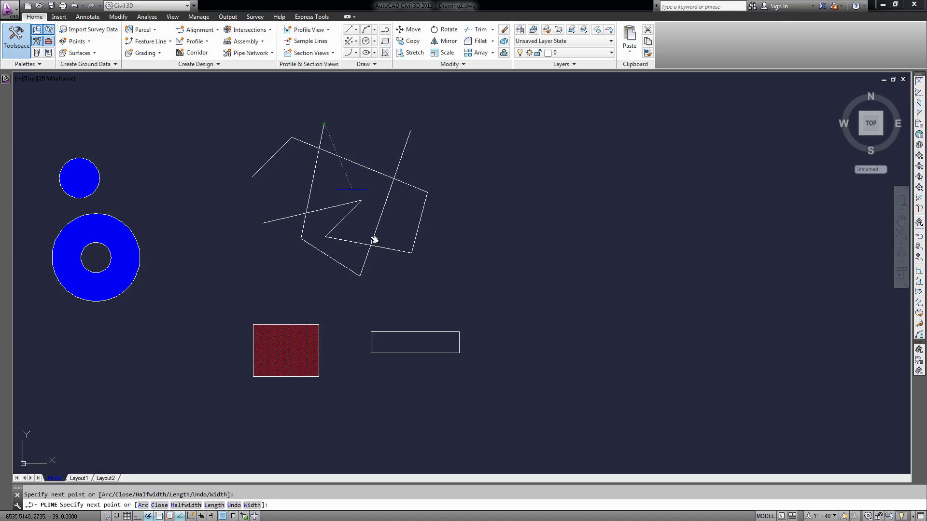
click(398, 297)
key(Return)
scroll(351, 246, up, 5)
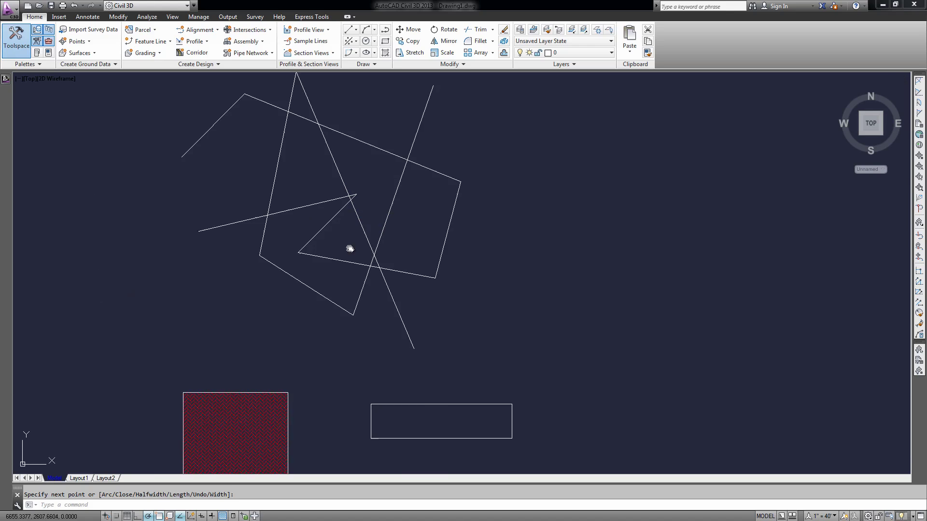
key(Escape)
Step: With BHATCH, fill the right quadrilateral and adjoining triangular regions with solid blue
text(bhatch)
key(Return)
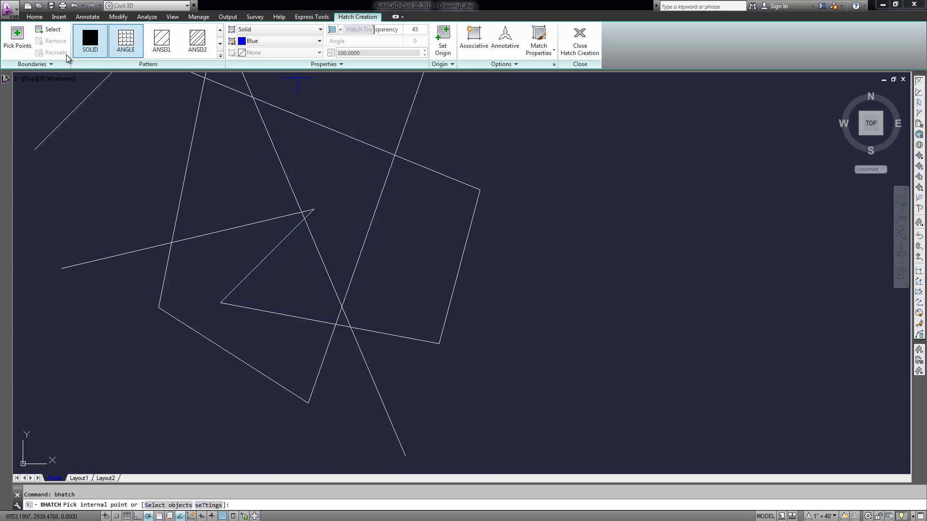
click(17, 37)
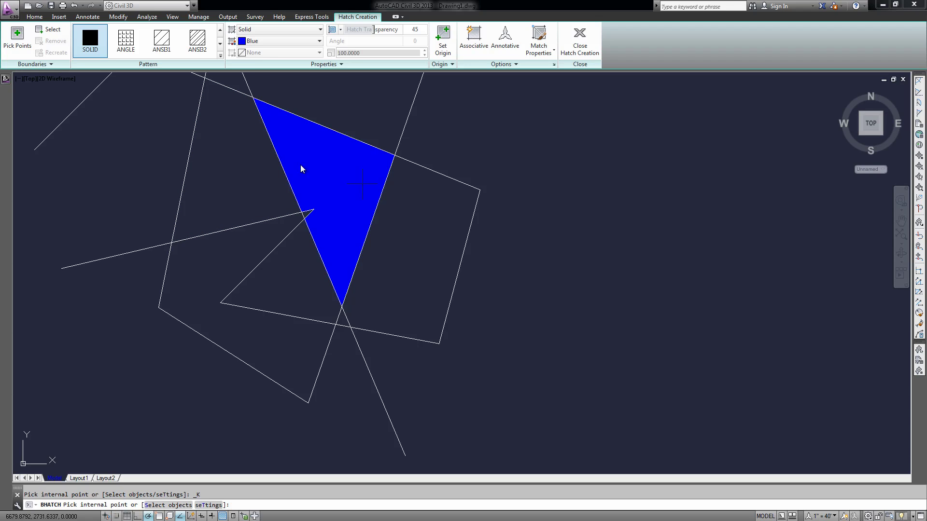
click(418, 235)
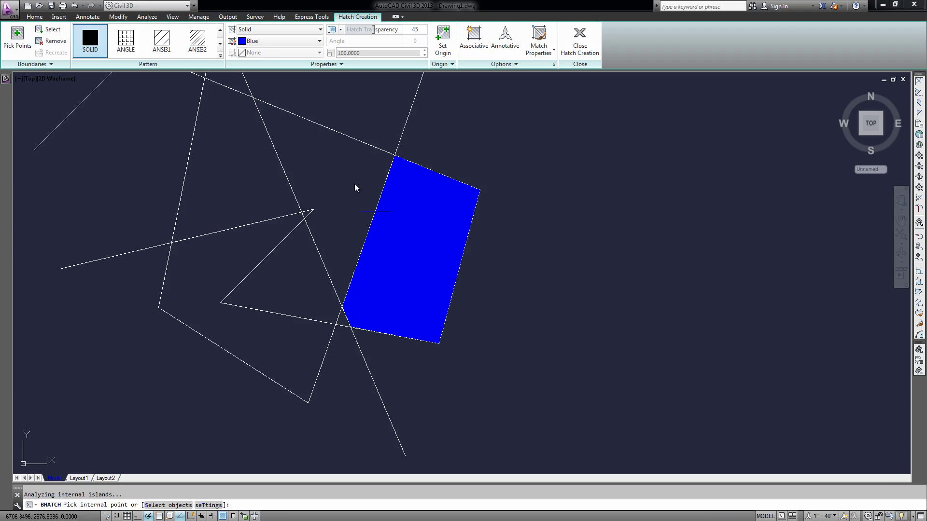
click(312, 272)
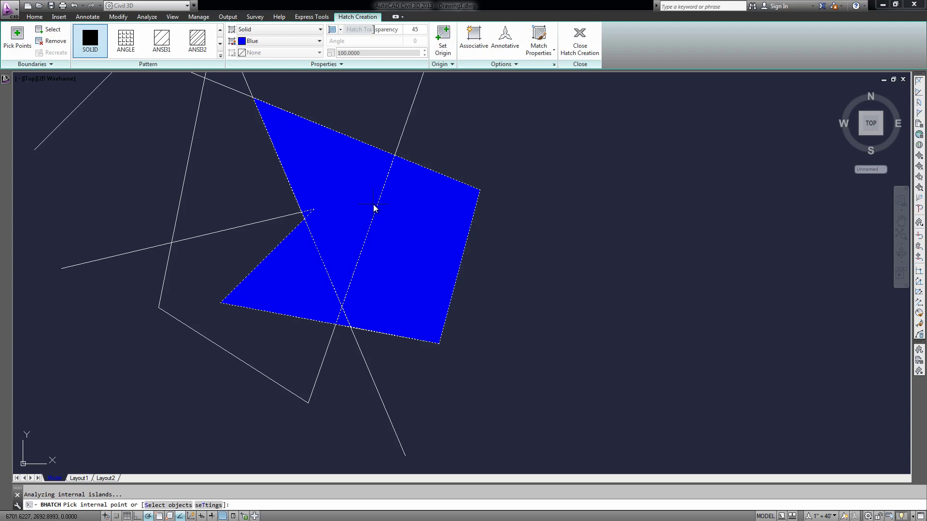
key(Return)
Step: Select the blue hatch and browse its extra options without making changes
click(338, 213)
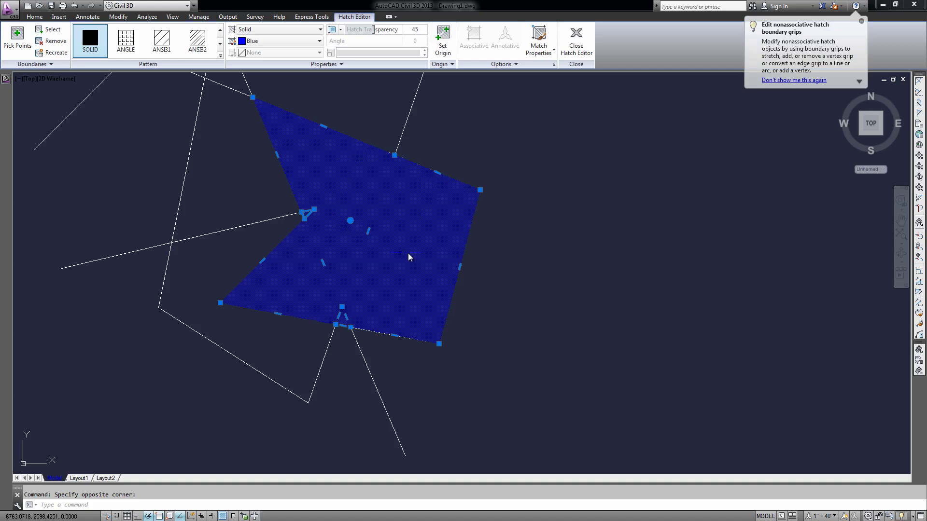
scroll(408, 244, down, 2)
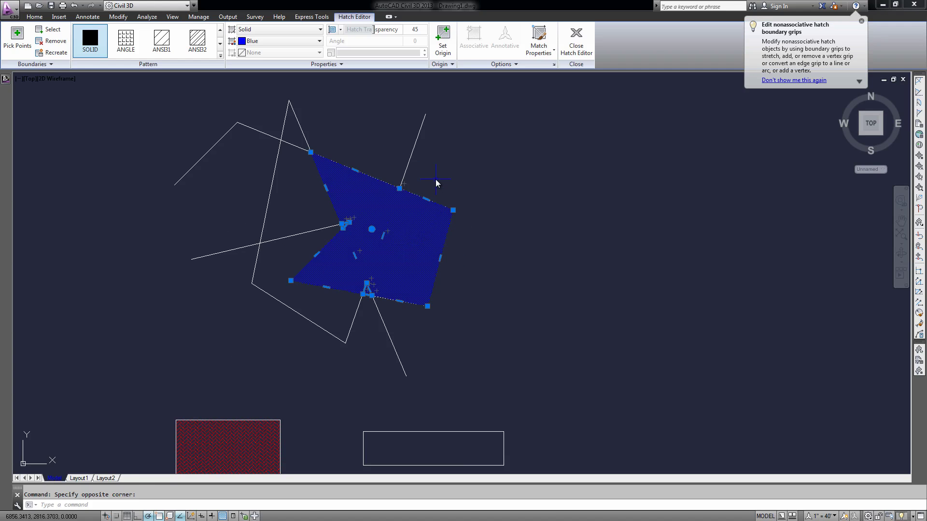
key(Escape)
click(408, 208)
click(508, 65)
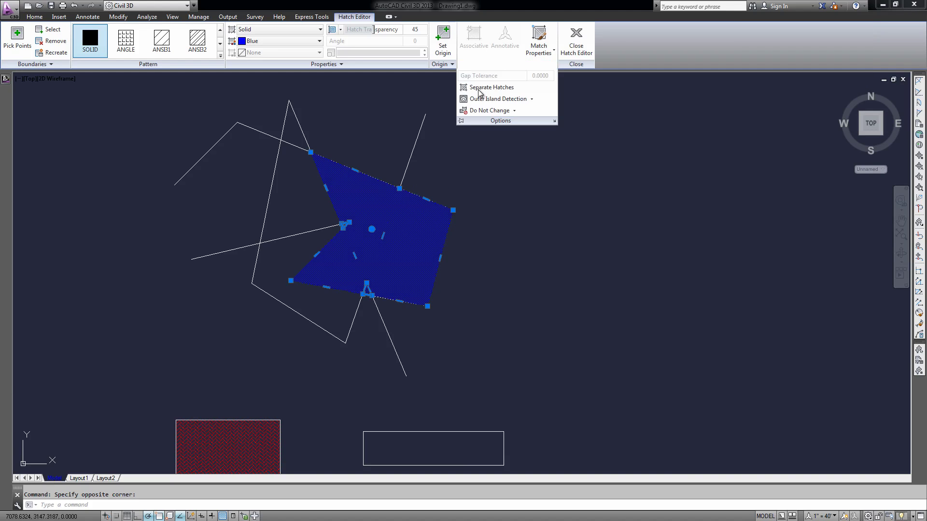
click(492, 87)
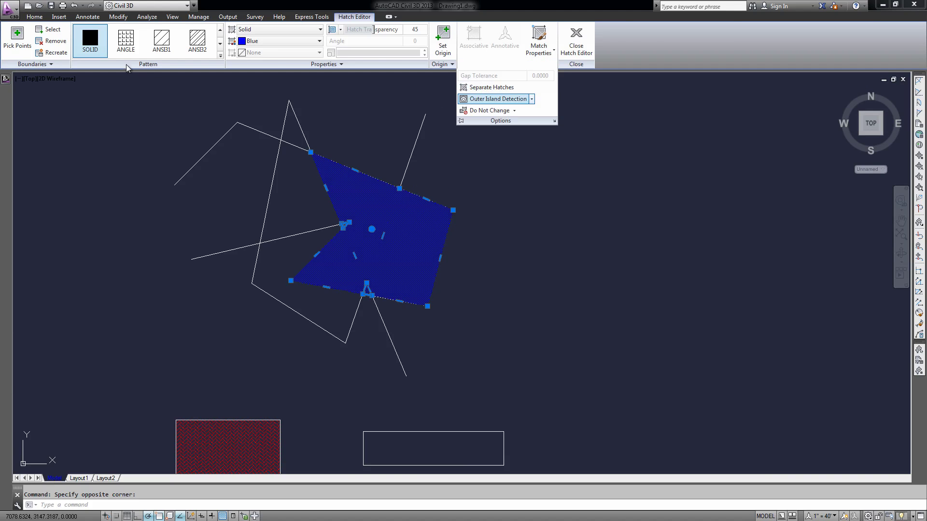
key(Escape)
Step: Remove the lower-left triangle boundary from the blue hatch and recentre all shapes
click(335, 176)
click(51, 42)
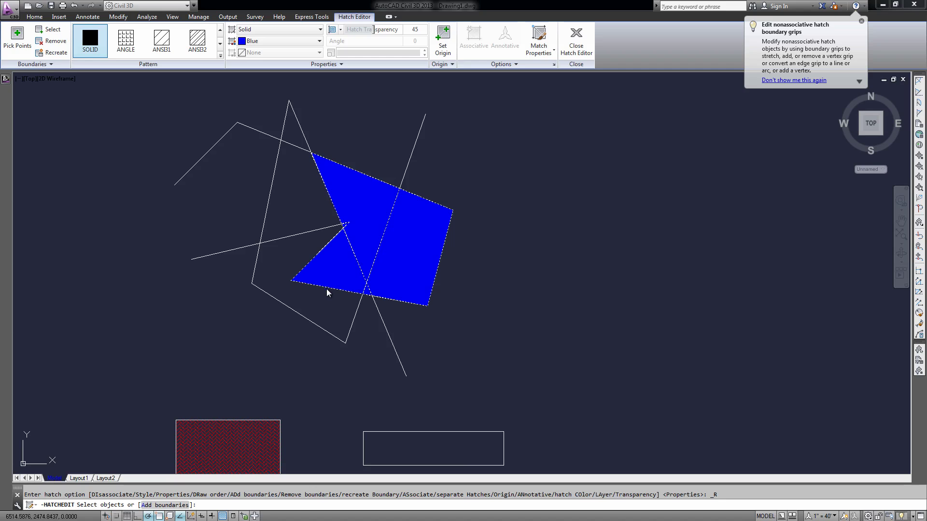
click(331, 260)
key(Return)
key(Escape)
scroll(397, 225, down, 4)
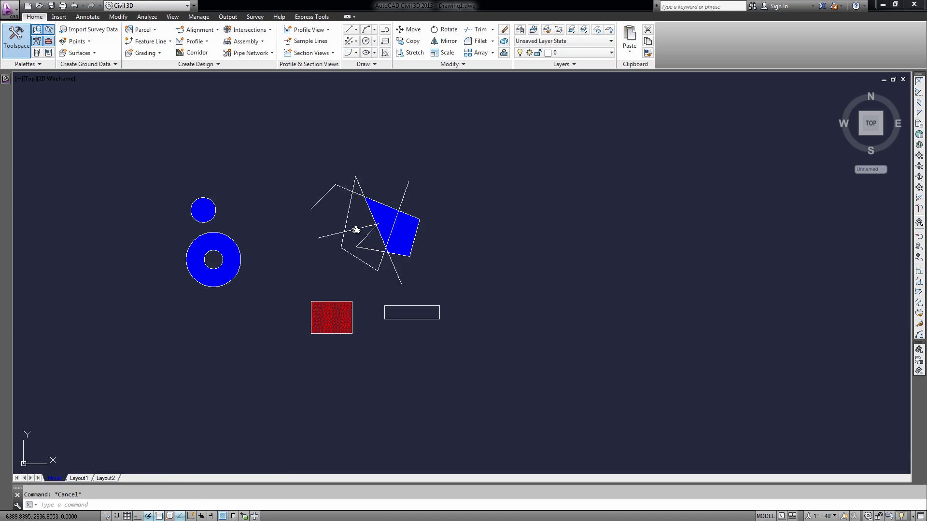
middle_drag(356, 230, 358, 230)
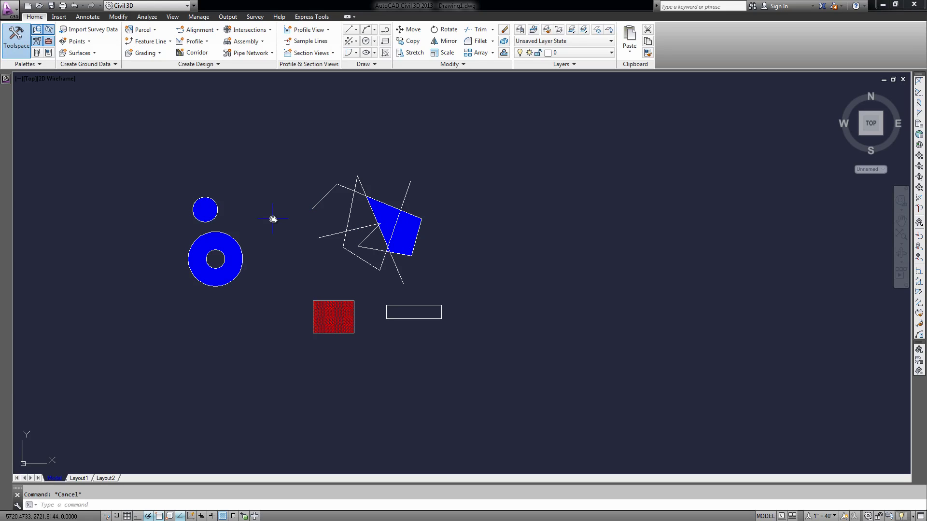
middle_drag(354, 271, 276, 225)
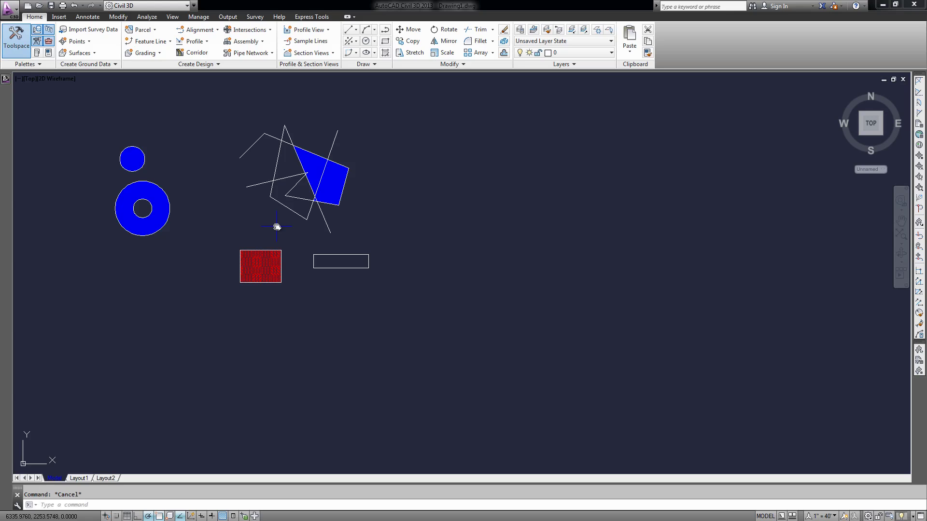